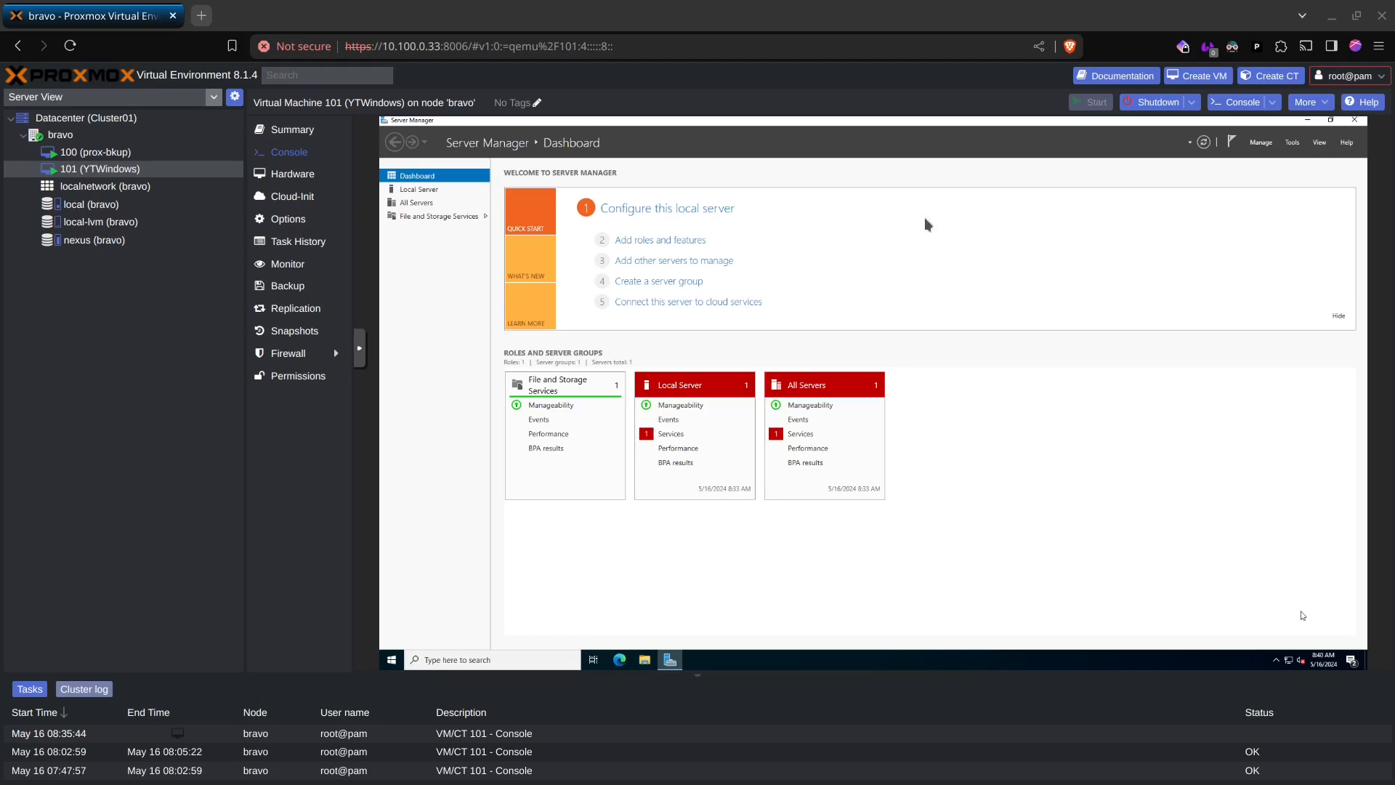
# - Remove the CD/DVD drive ide2 holding the SERVER_EVAL ISO from virtual machine 101's hardware
pyautogui.click(316, 180)
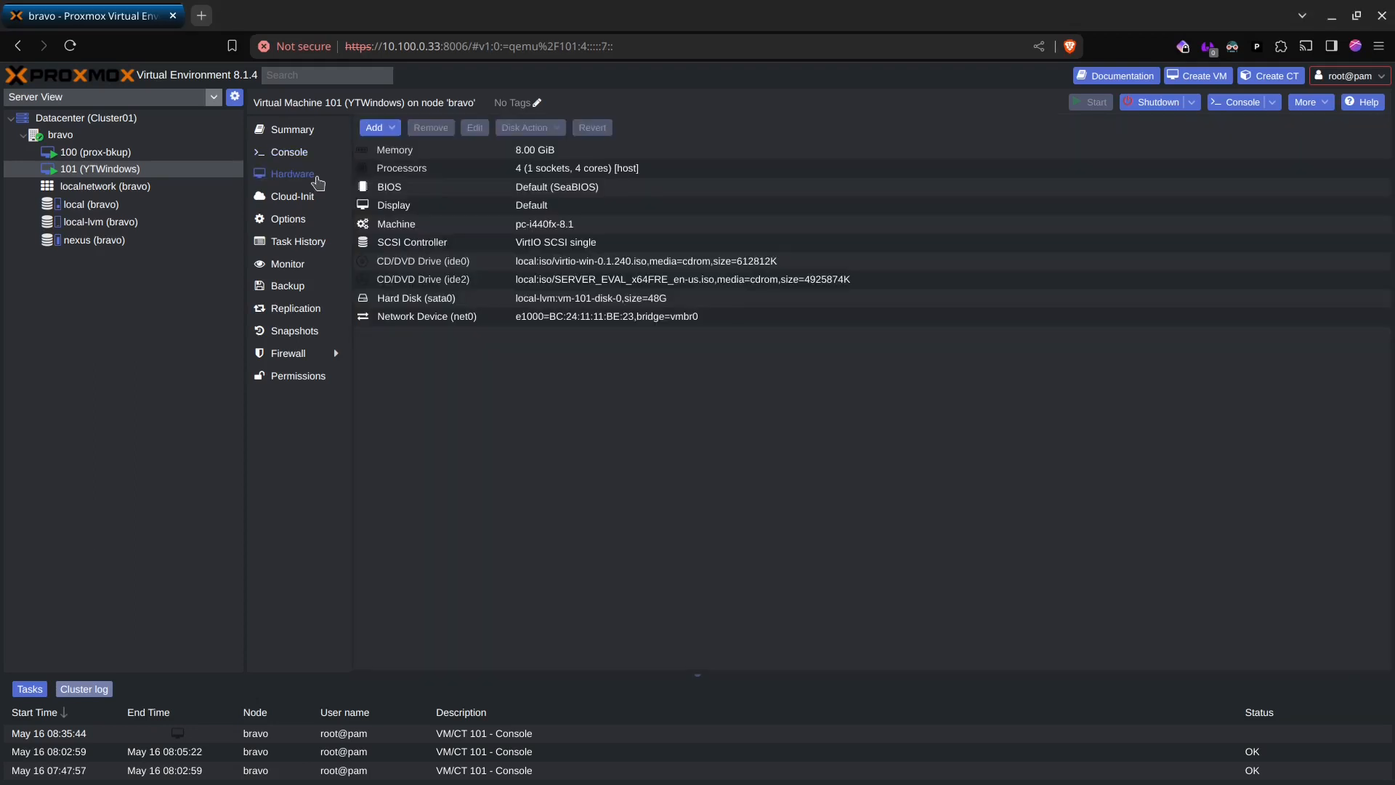
pyautogui.click(610, 280)
pyautogui.click(448, 128)
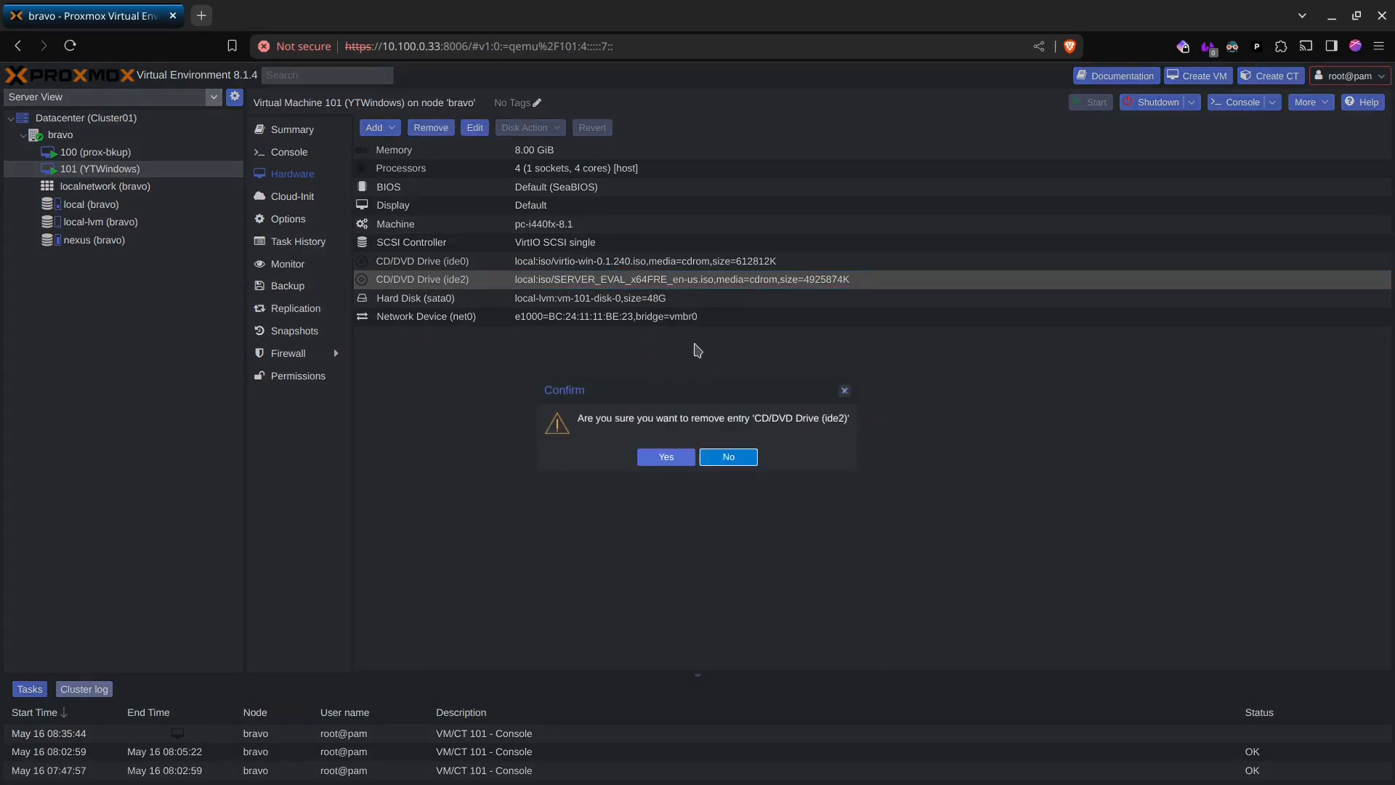
pyautogui.click(666, 457)
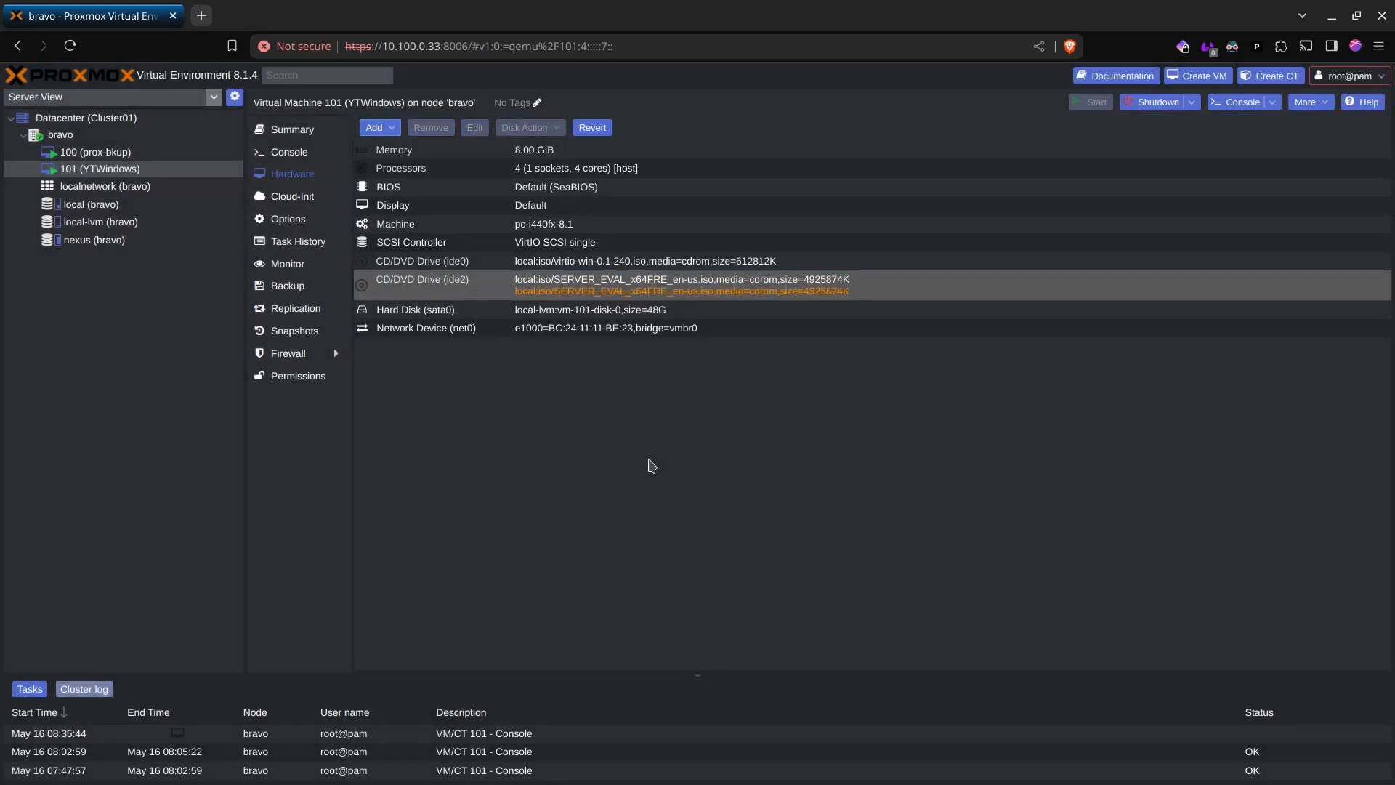
# - Remove the CD/DVD drive ide0 holding the virtio-win ISO from the virtual machine
pyautogui.click(623, 265)
pyautogui.click(447, 130)
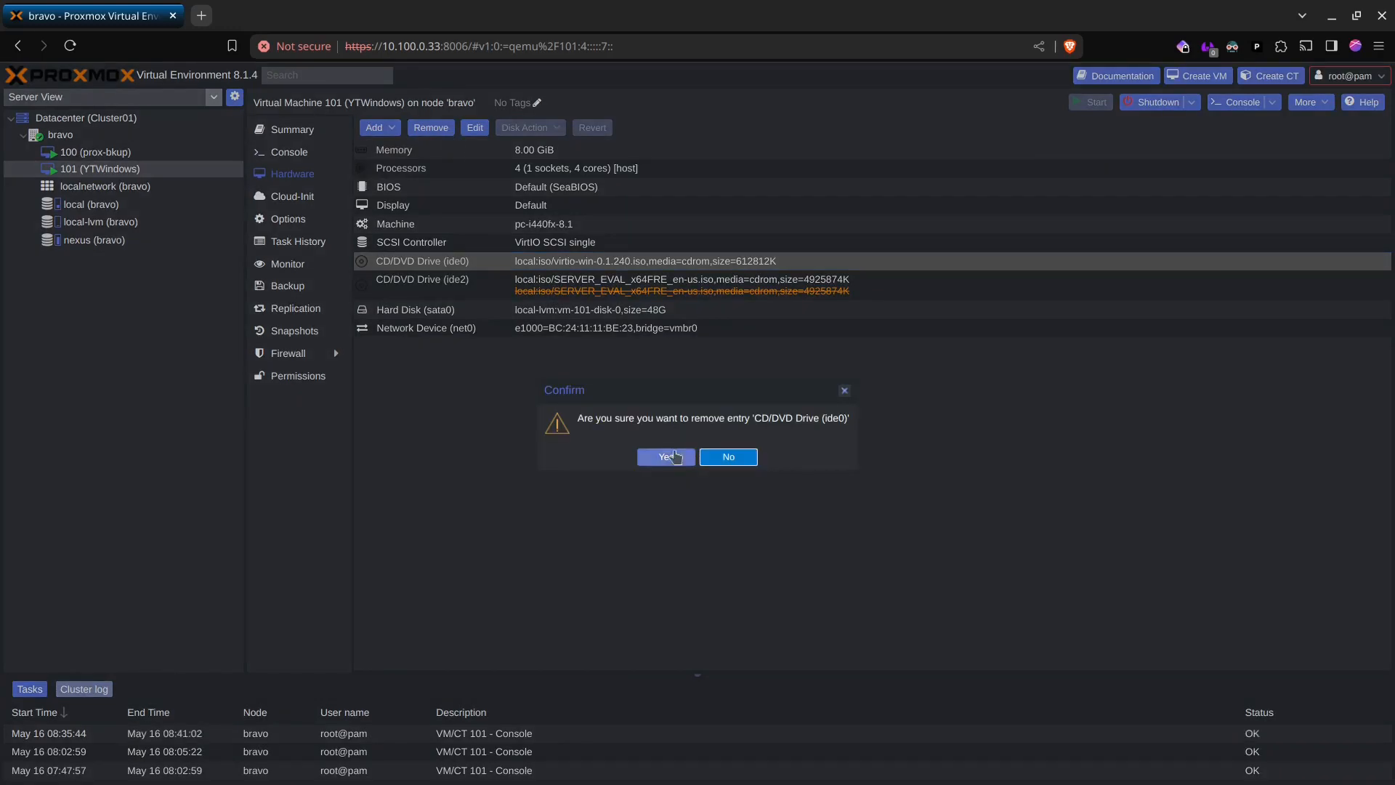
pyautogui.click(667, 457)
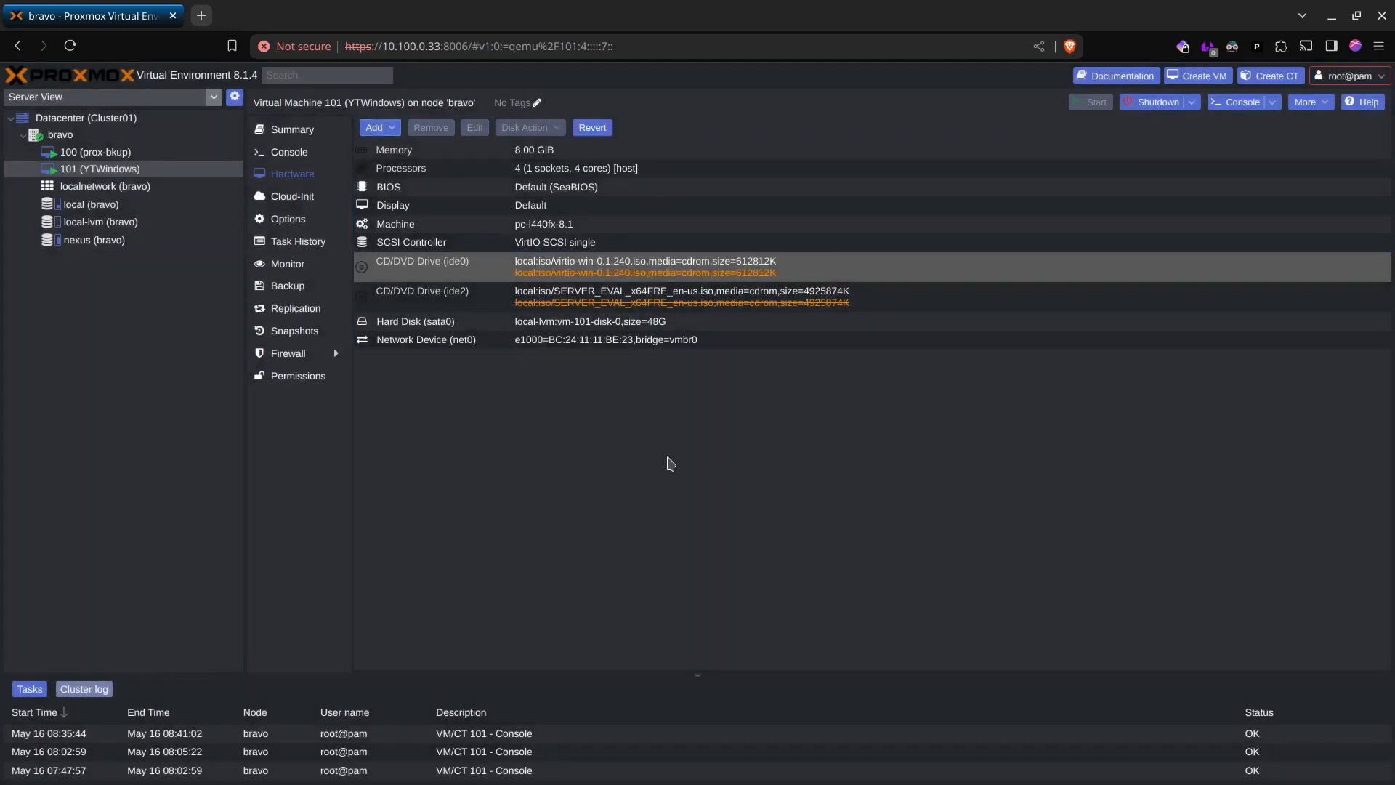
# - Add a 32 GiB SATA hard disk on the local-lvm storage to the virtual machine
pyautogui.click(530, 329)
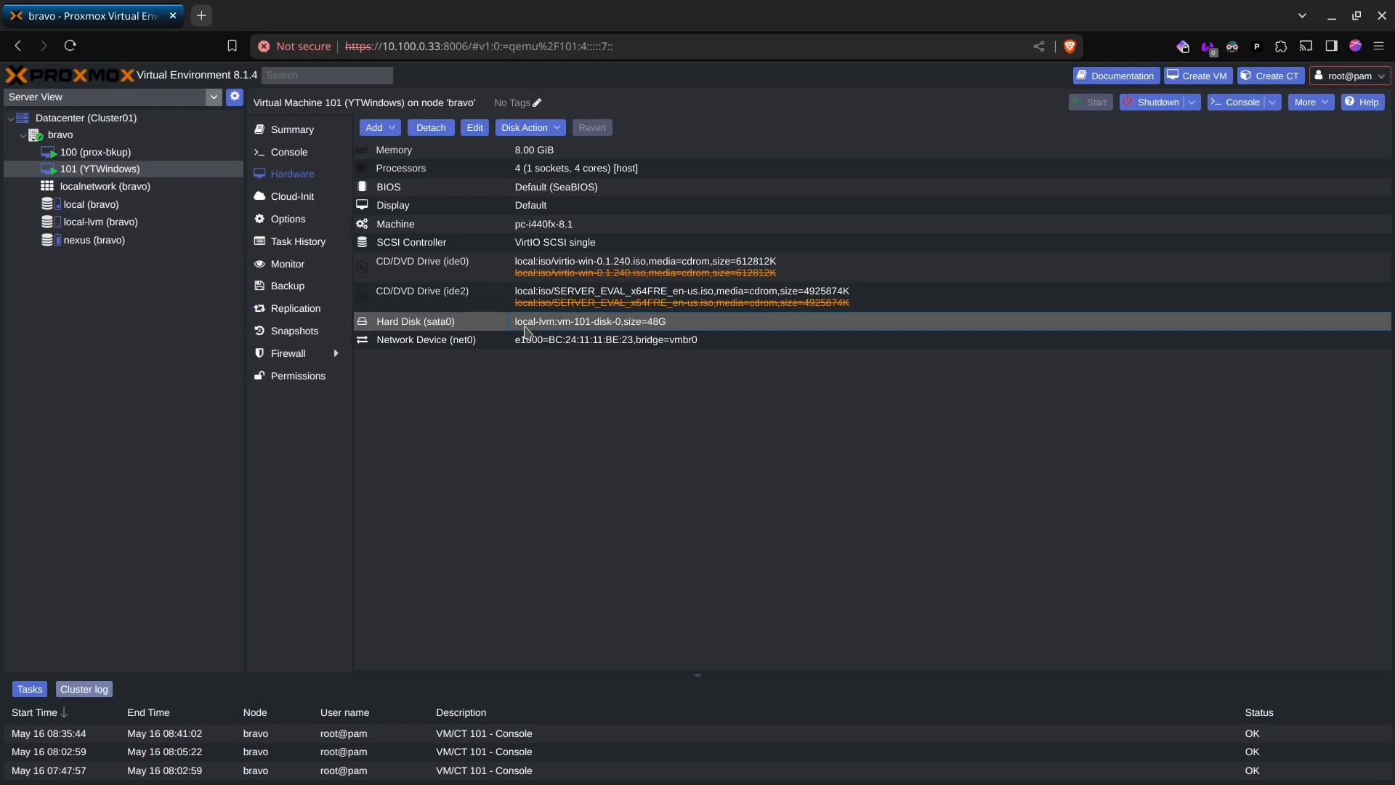
pyautogui.click(385, 136)
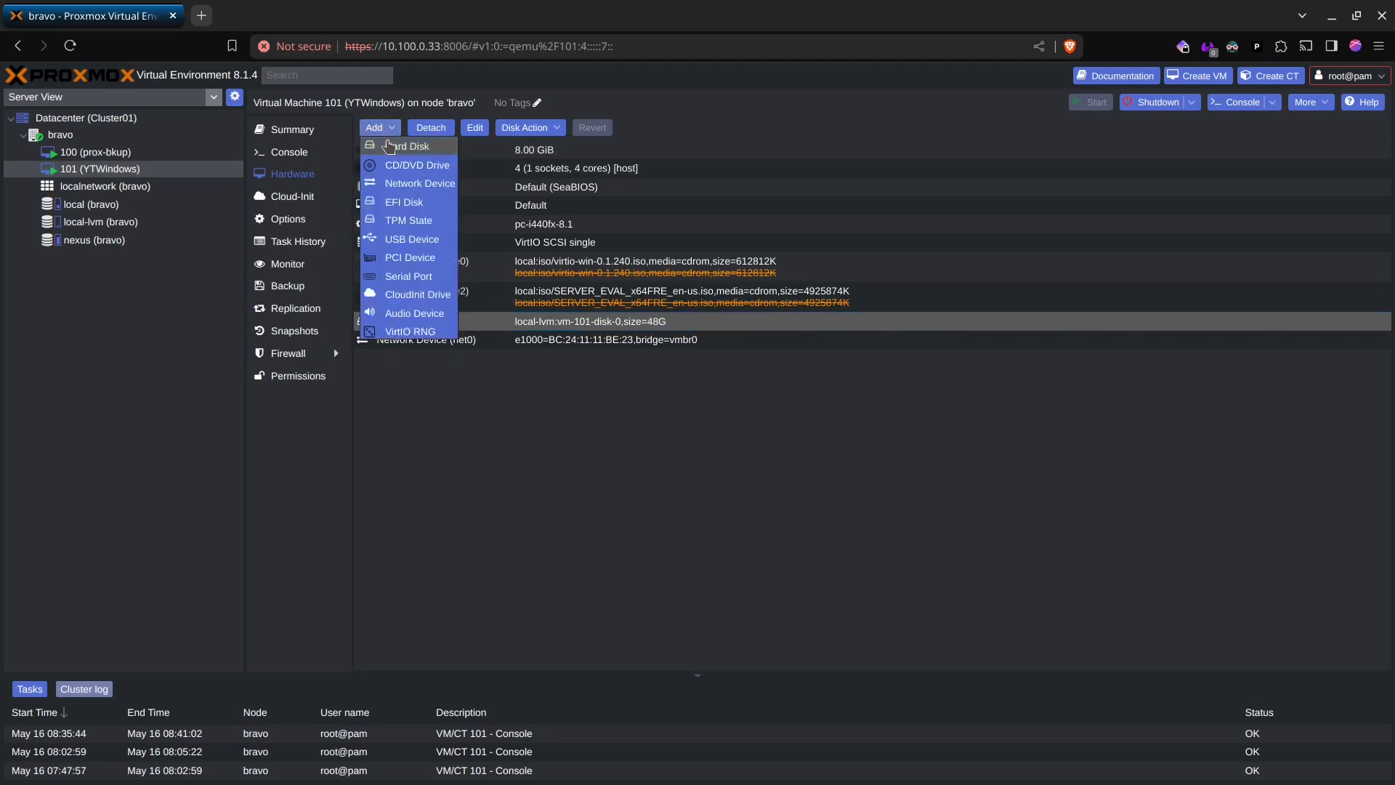
pyautogui.click(388, 148)
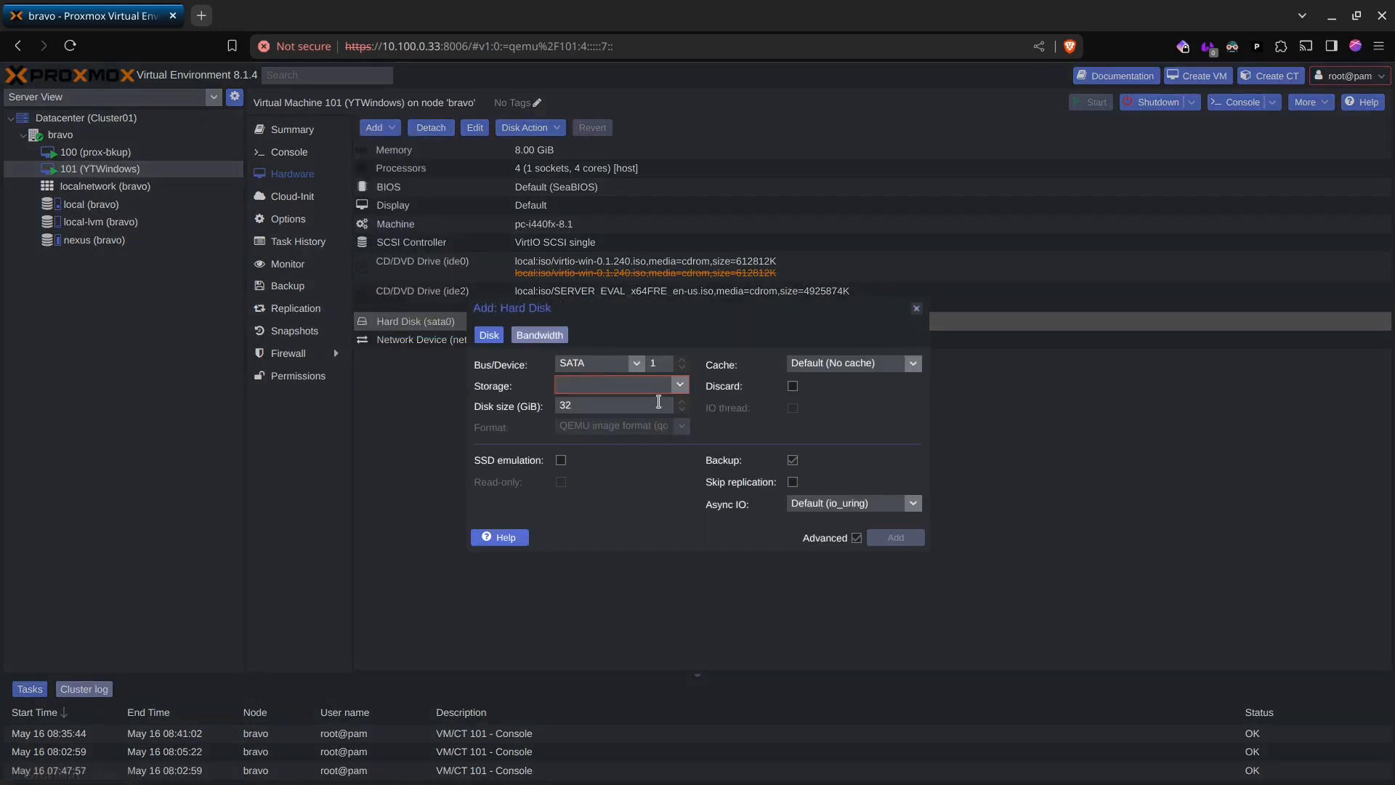
pyautogui.click(595, 382)
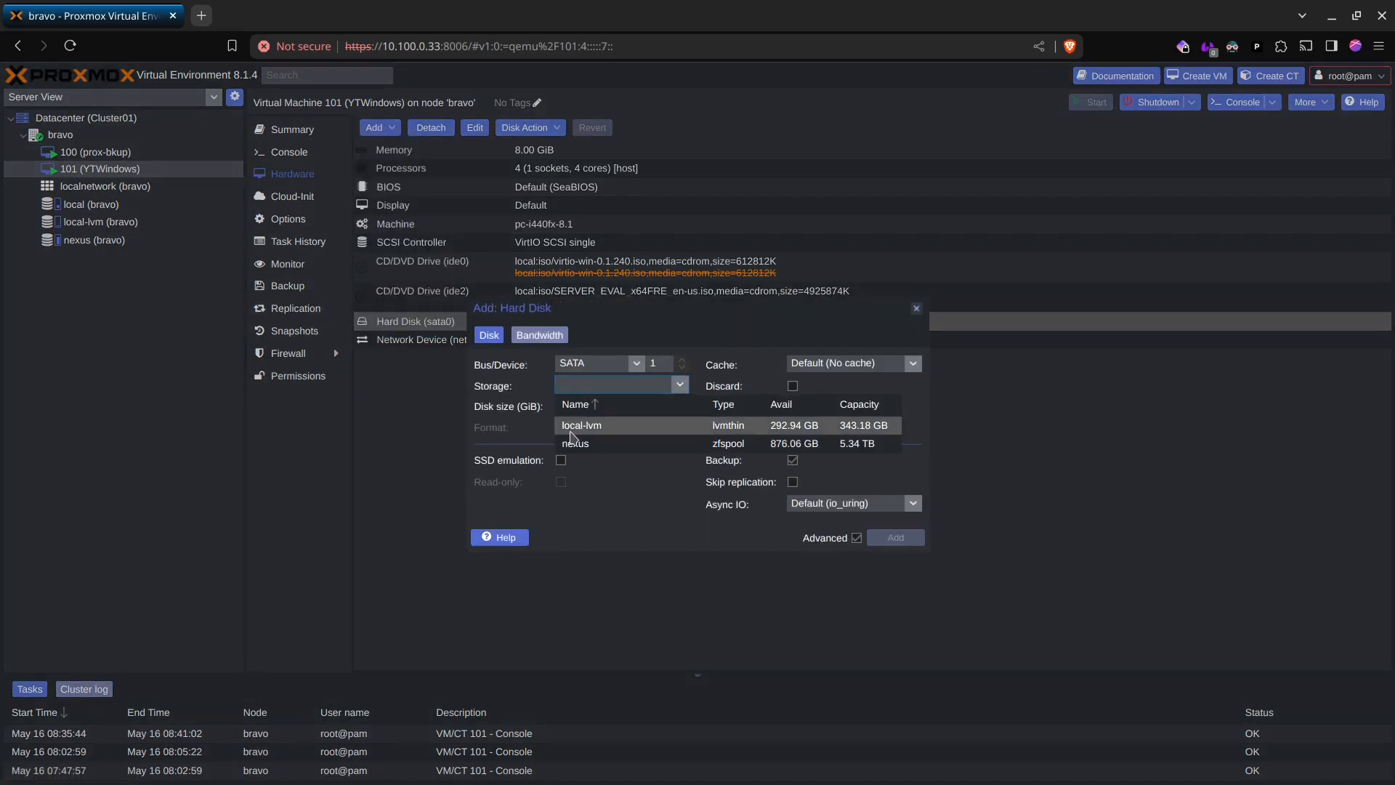
pyautogui.click(581, 425)
pyautogui.click(594, 406)
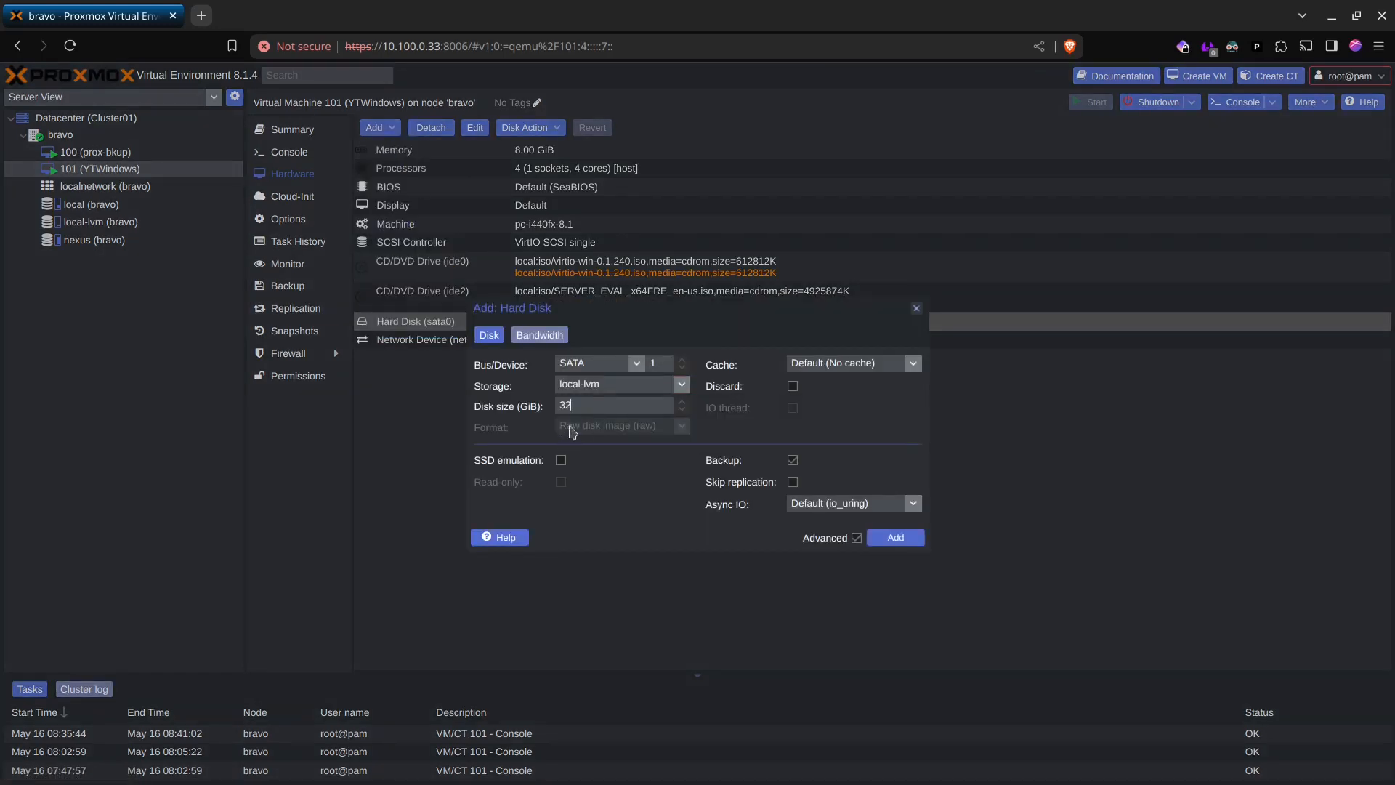
pyautogui.click(874, 547)
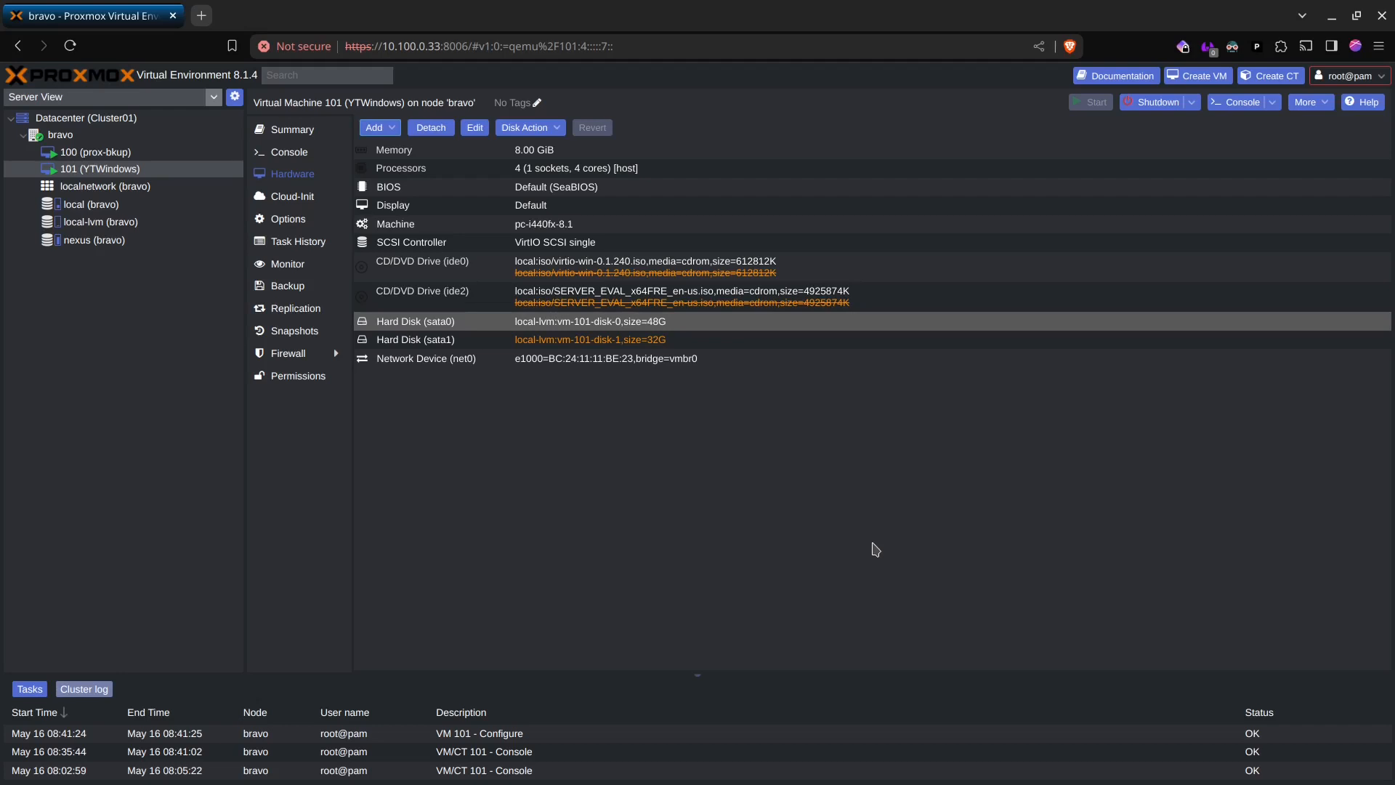
# - Shut down the Windows Server guest of virtual machine 101 from within its console session
pyautogui.click(288, 154)
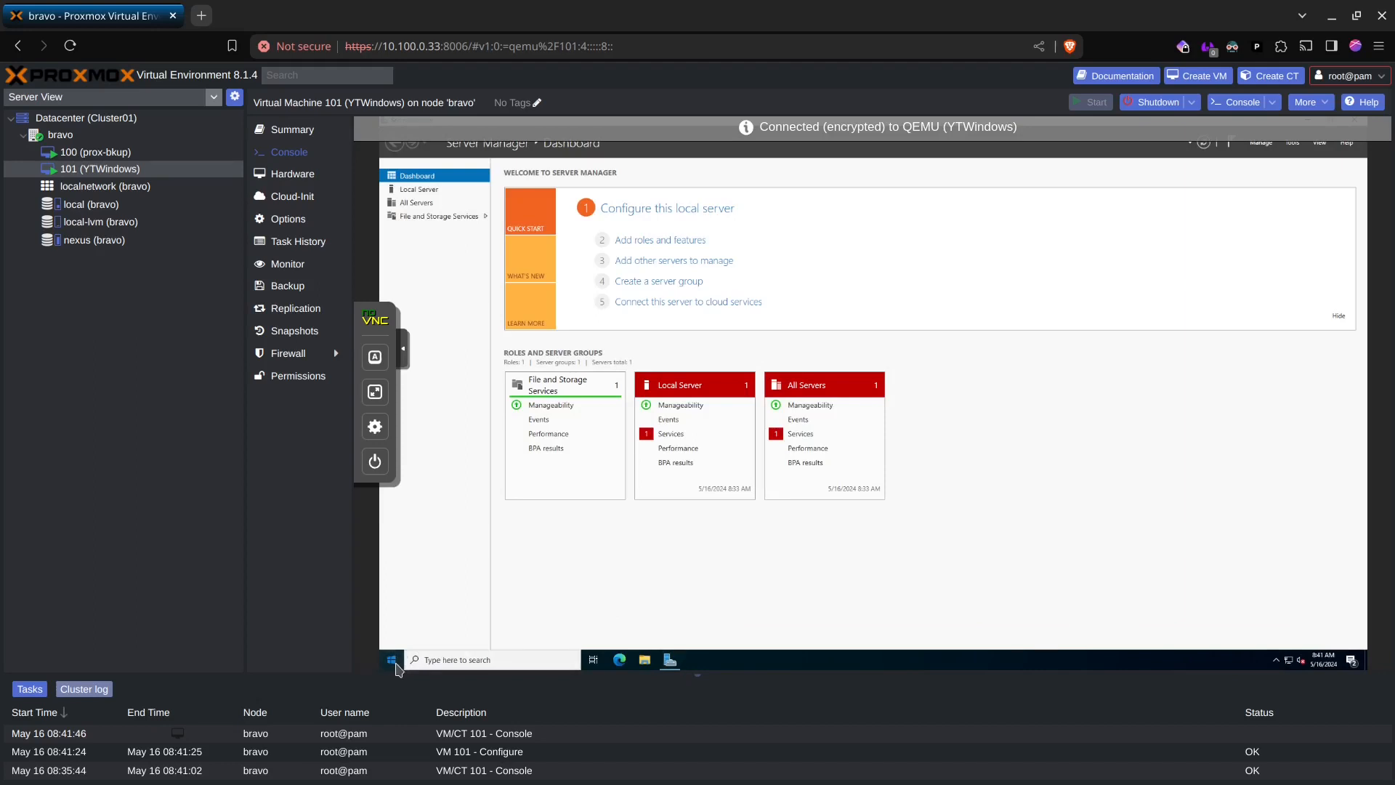
pyautogui.click(391, 659)
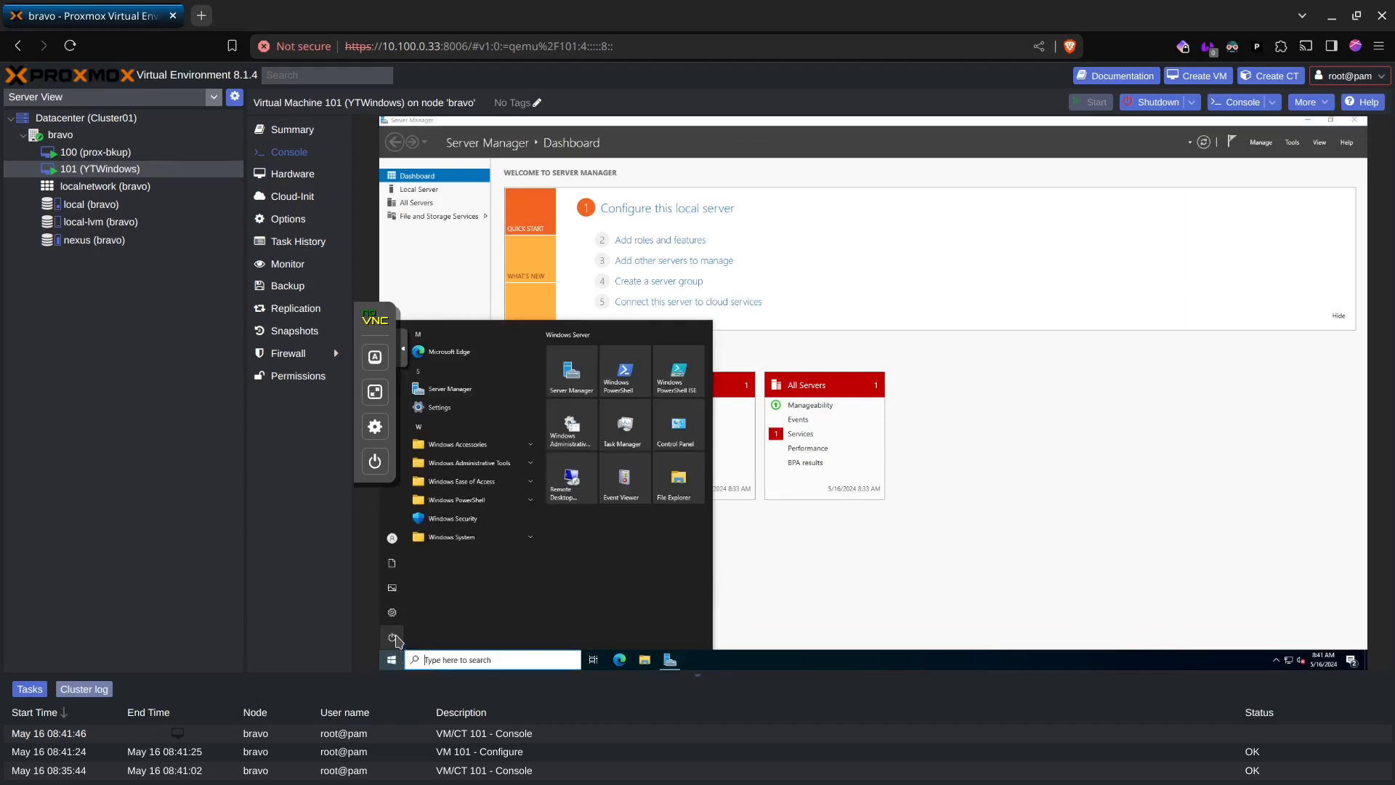
pyautogui.click(397, 638)
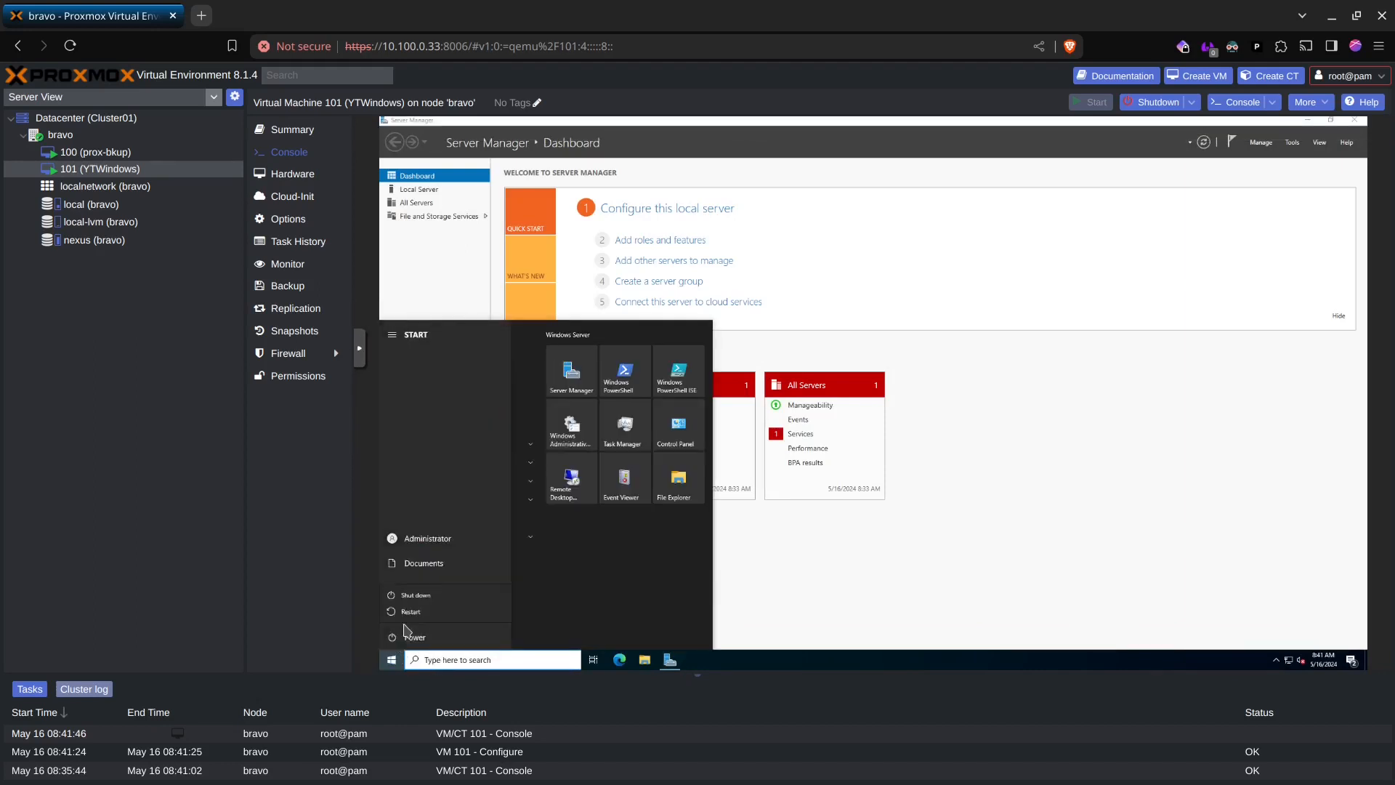
pyautogui.click(435, 596)
pyautogui.click(526, 609)
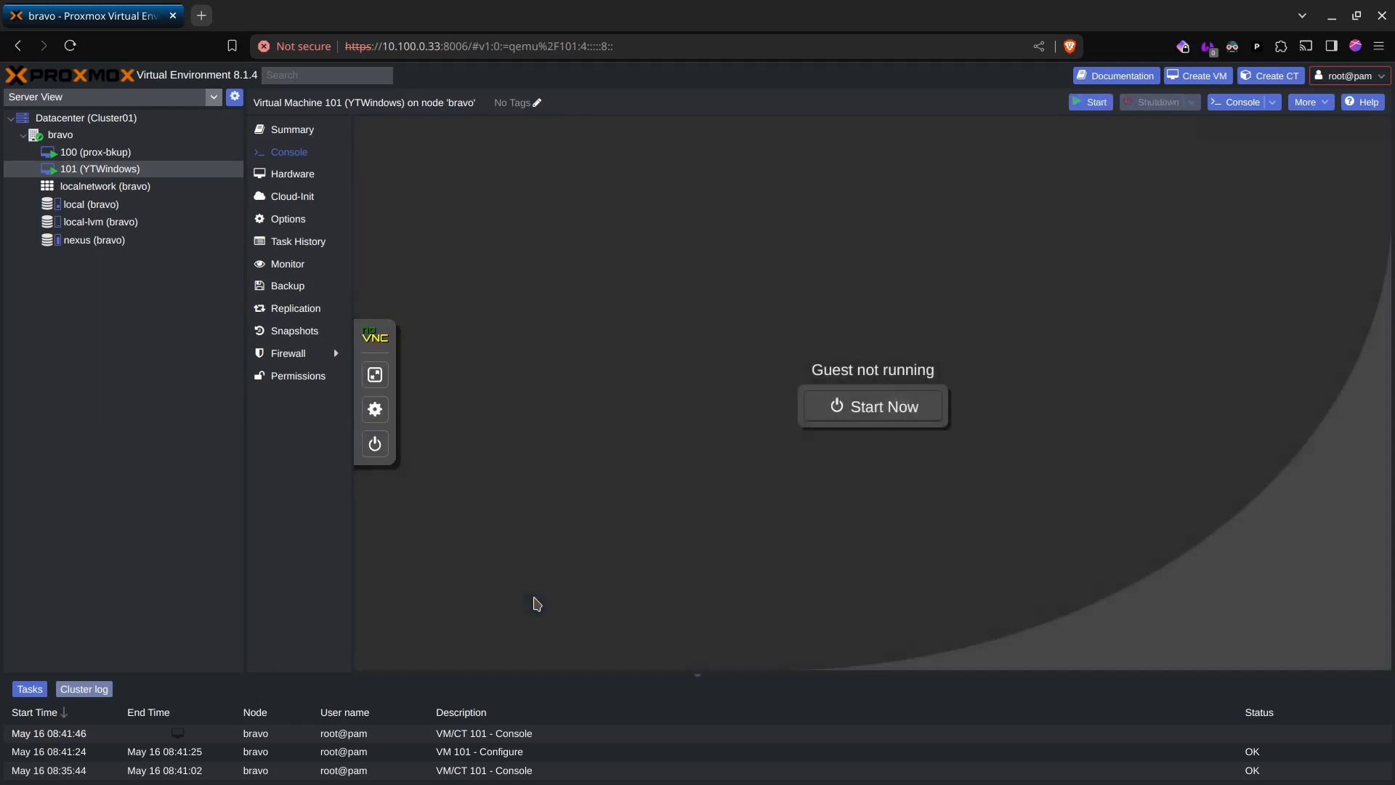
# - Revert the pending removal of CD/DVD drive ide0 and set its ISO image to linuxmint-21.3-cinnamon-64bit.iso
pyautogui.click(292, 174)
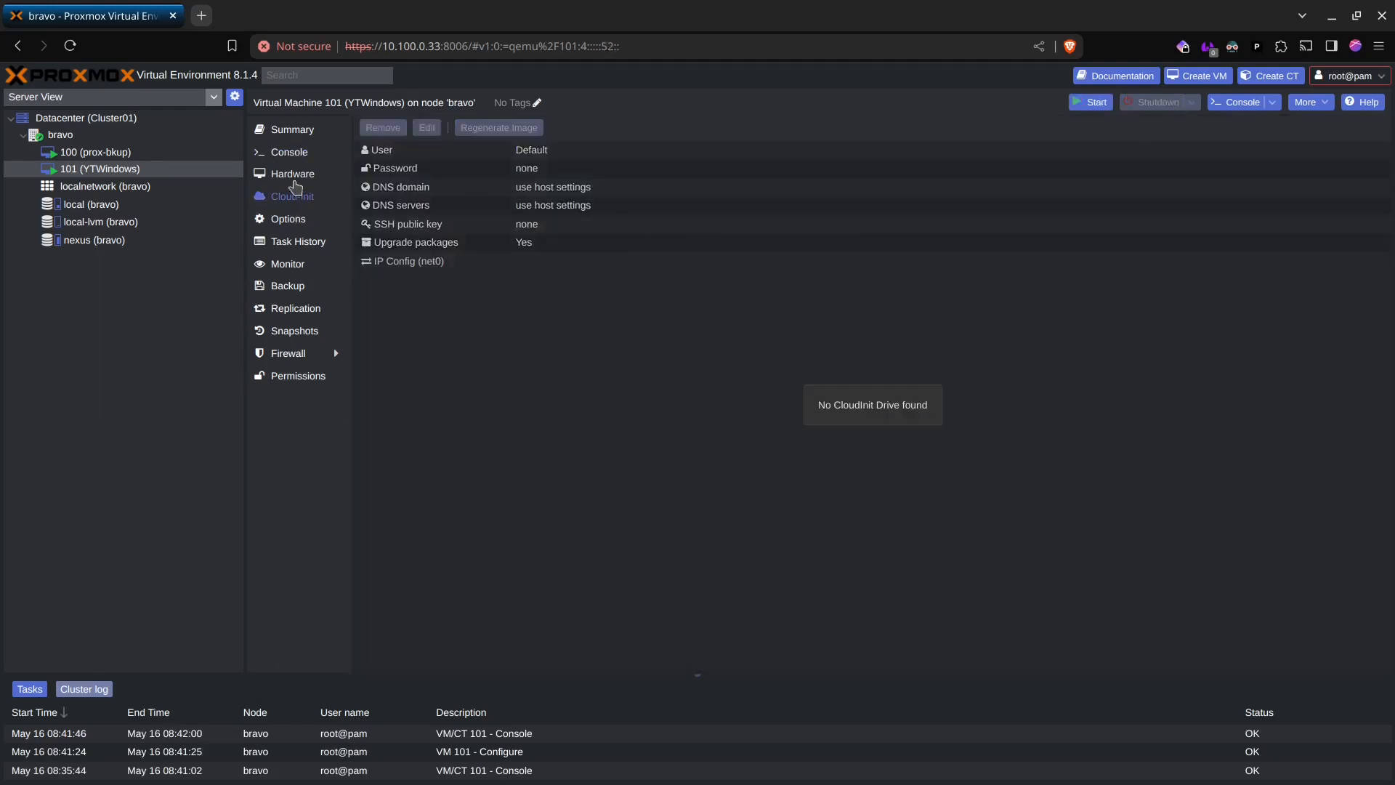
pyautogui.click(469, 275)
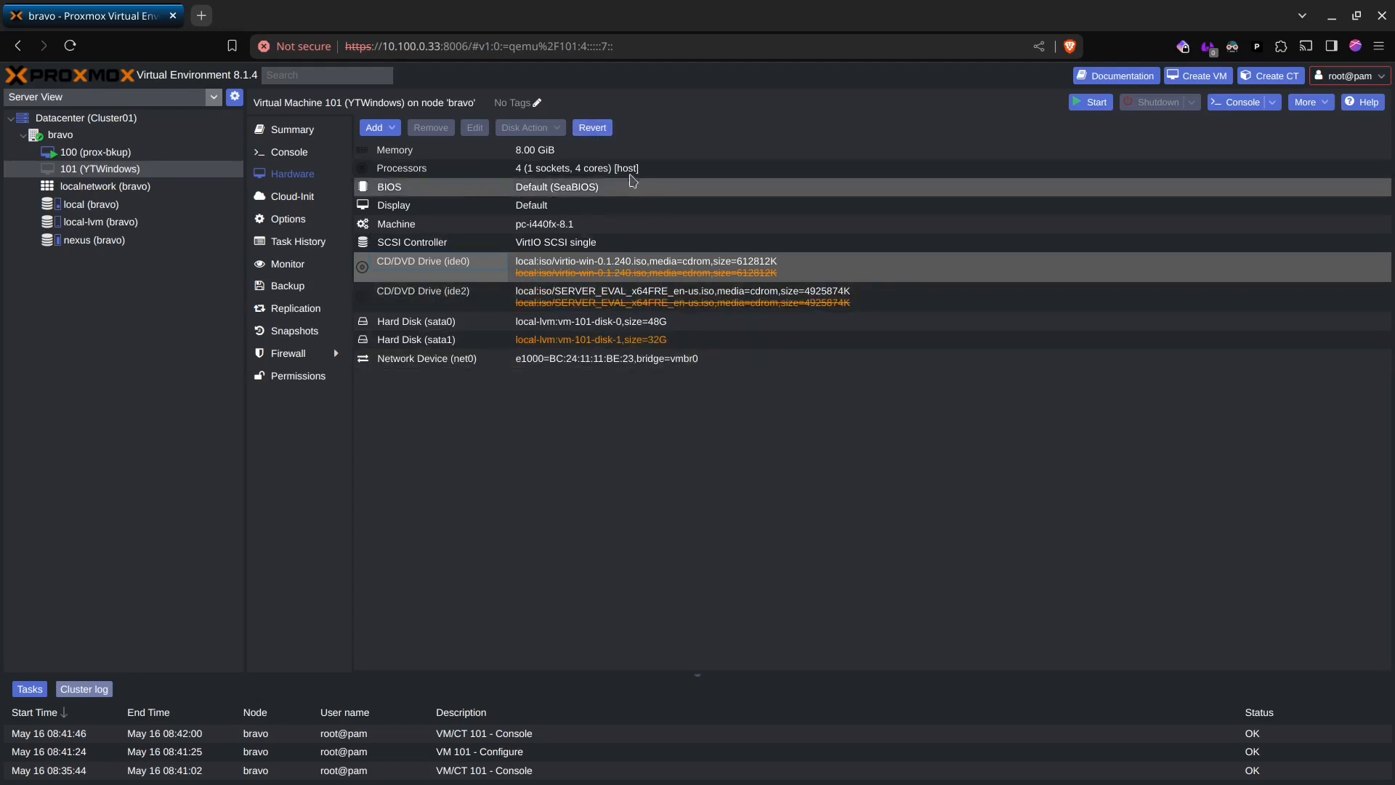
pyautogui.click(592, 128)
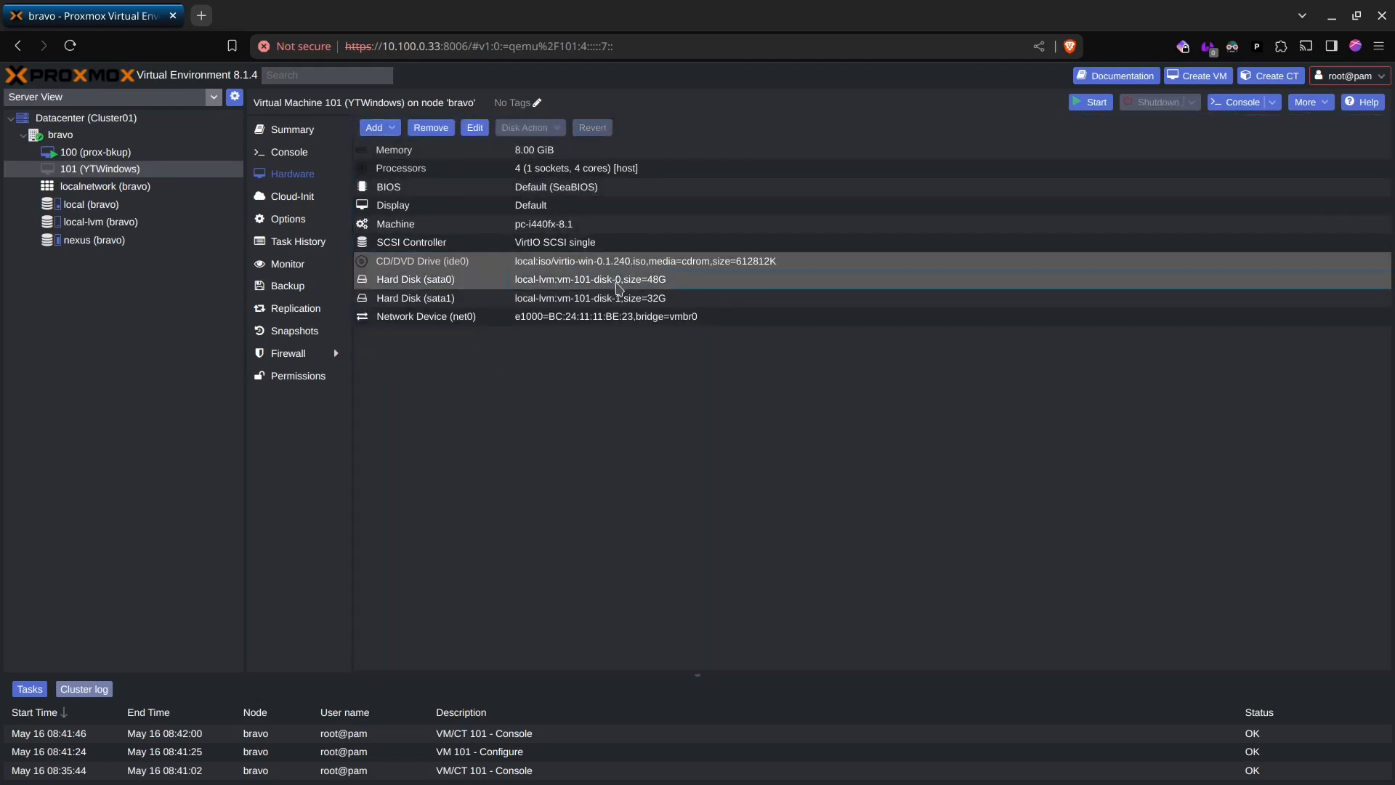
pyautogui.click(483, 131)
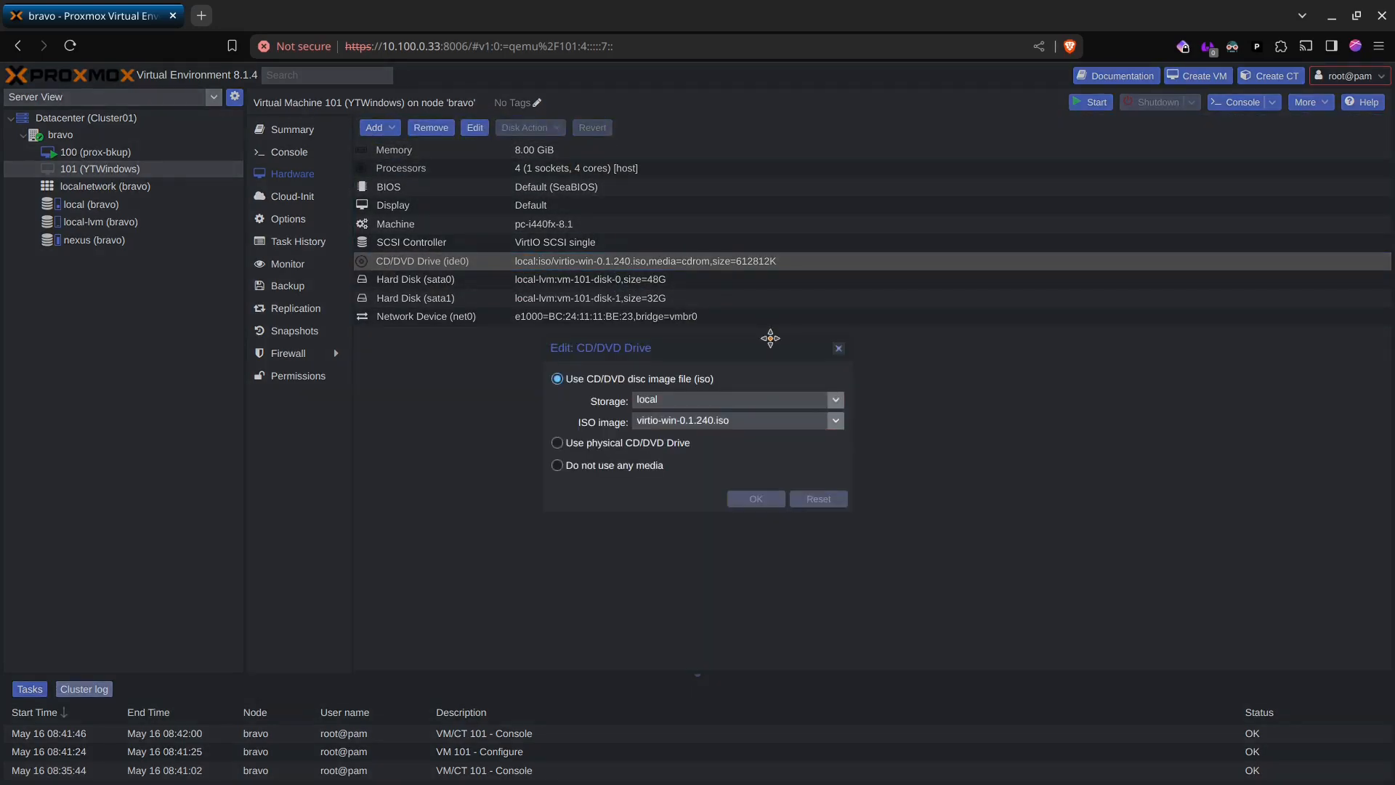
pyautogui.click(727, 422)
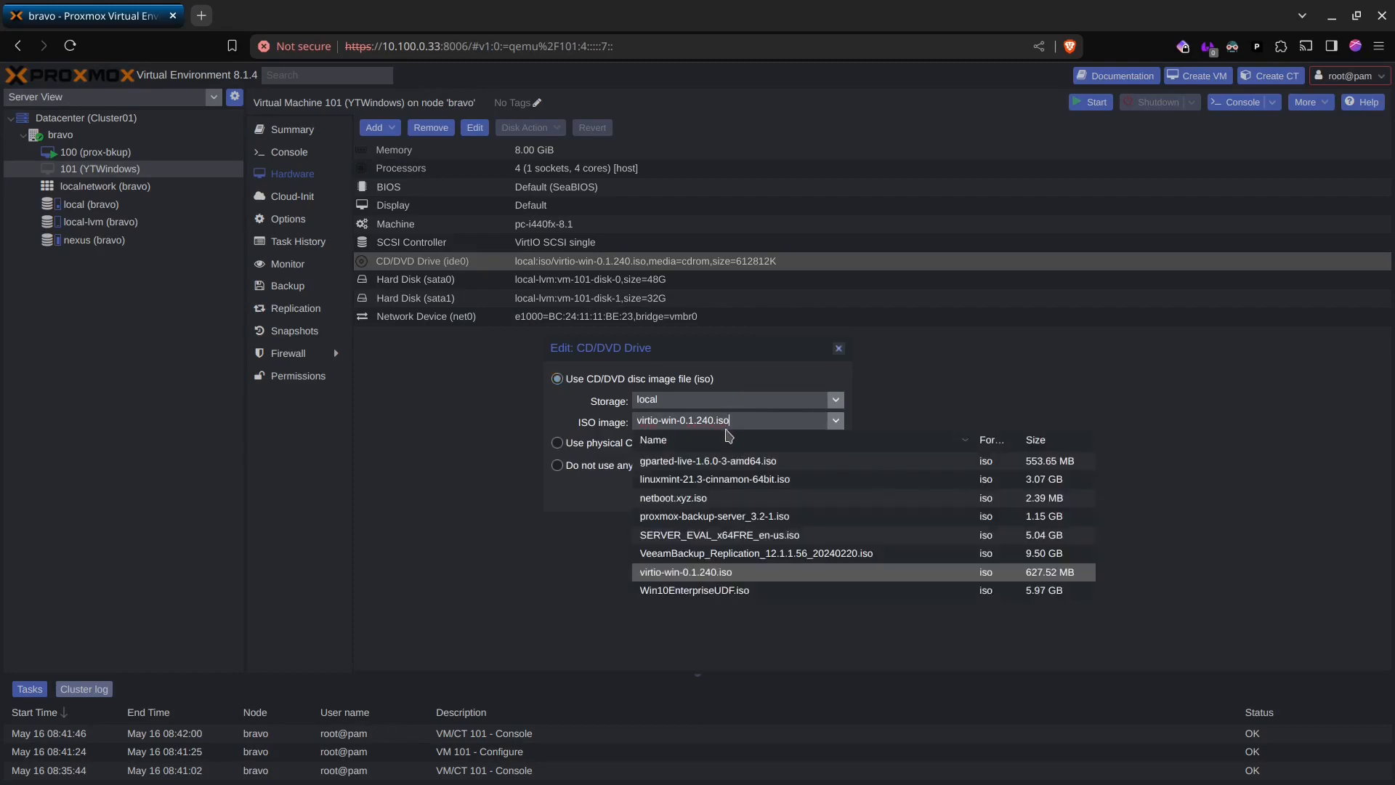
pyautogui.click(761, 481)
pyautogui.click(756, 497)
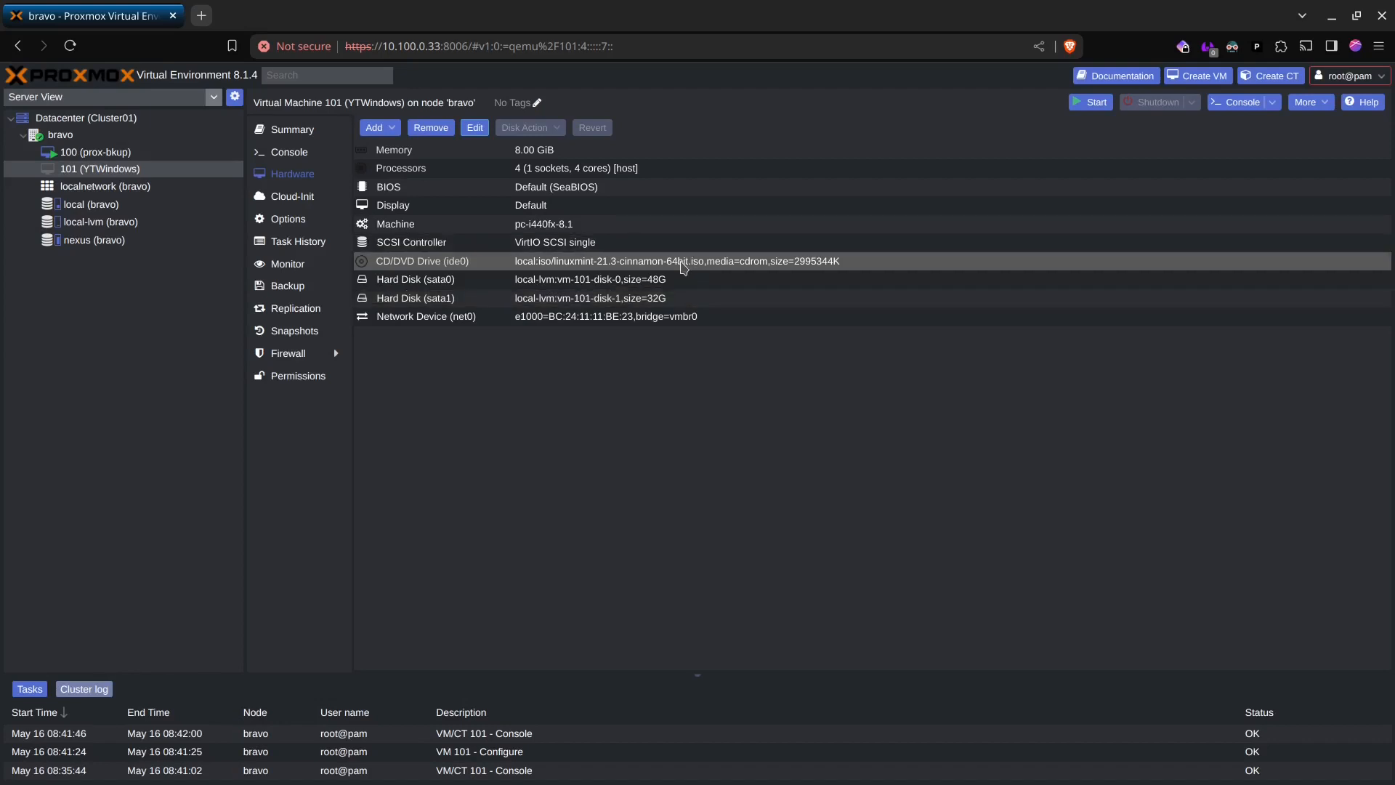
pyautogui.click(685, 281)
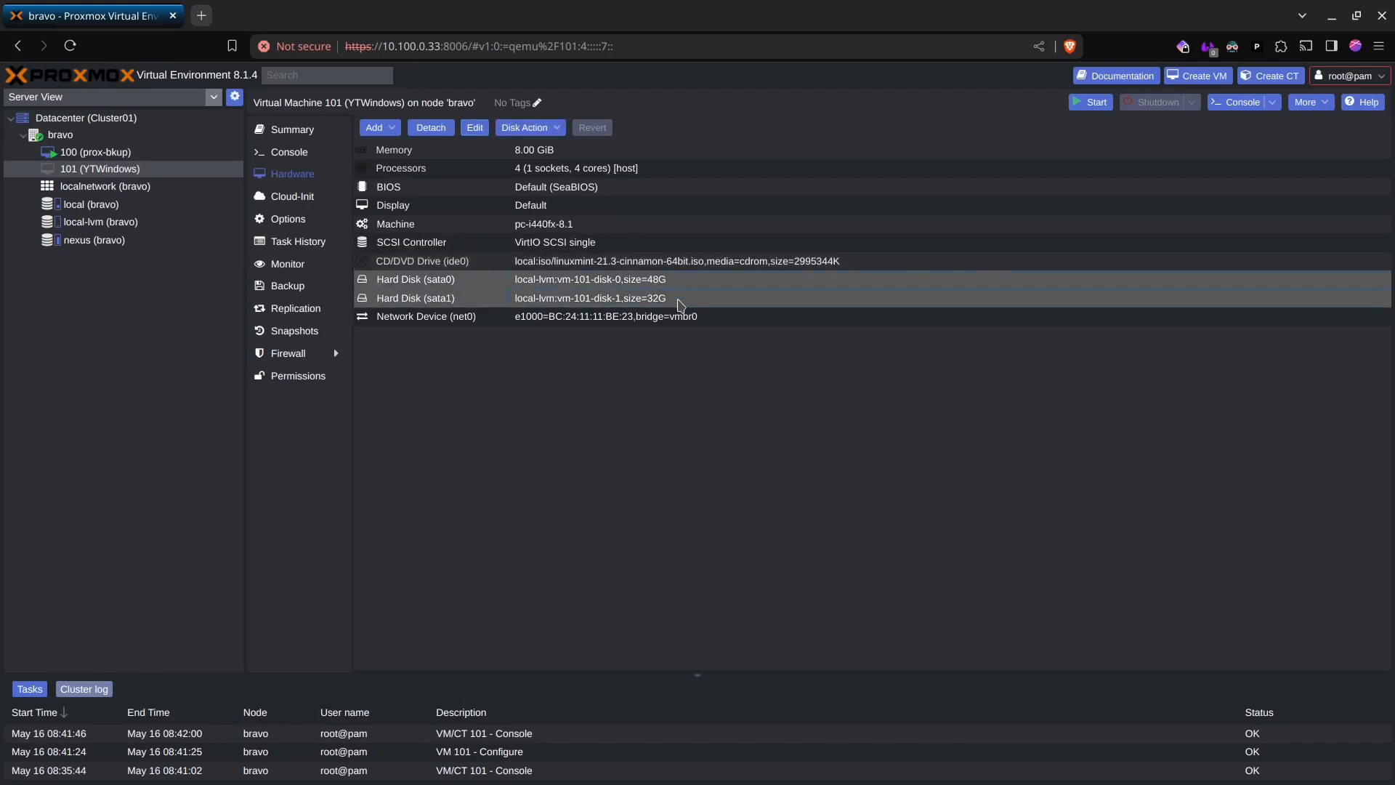
pyautogui.click(681, 302)
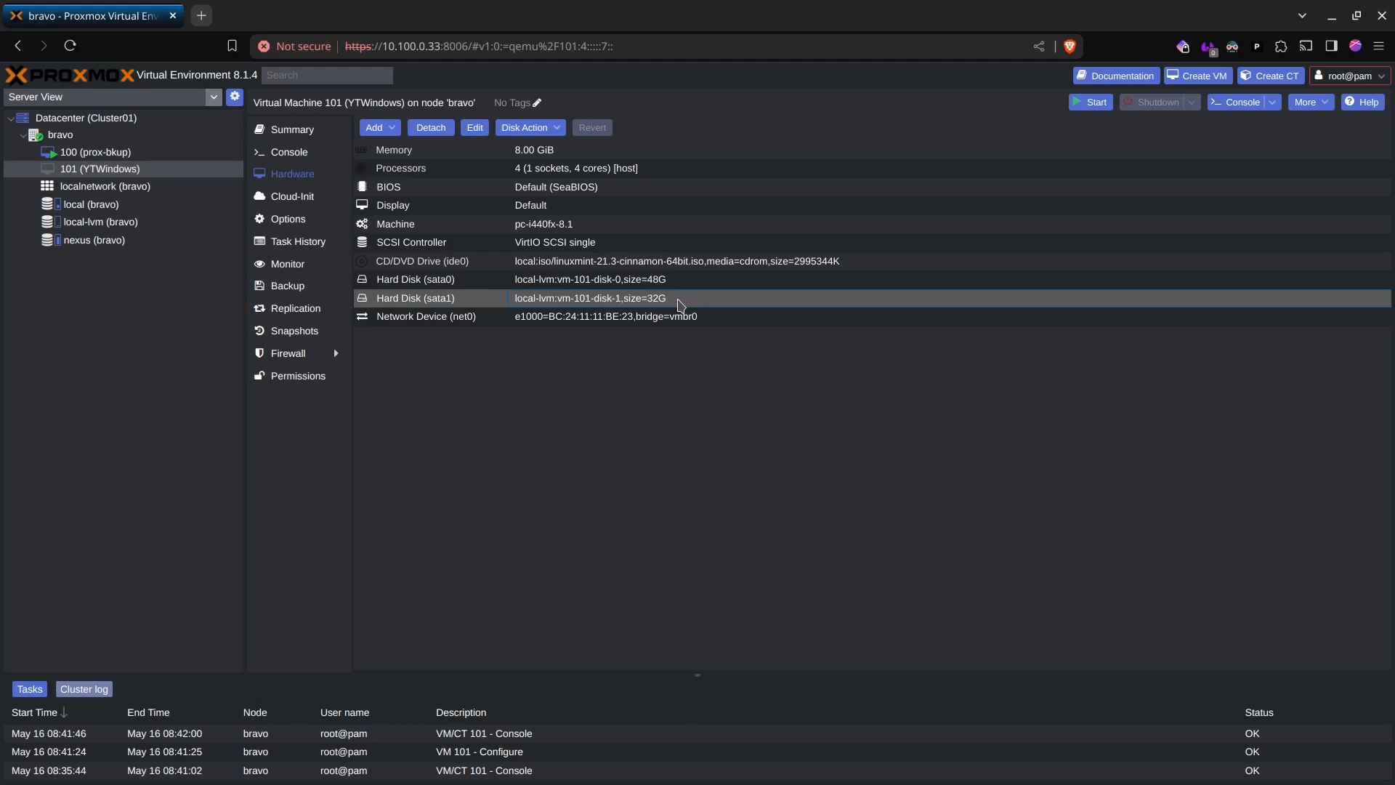
# - Start the virtual machine, choose the Linux Mint DVD as boot device, and start the Linux Mint live session
pyautogui.click(317, 151)
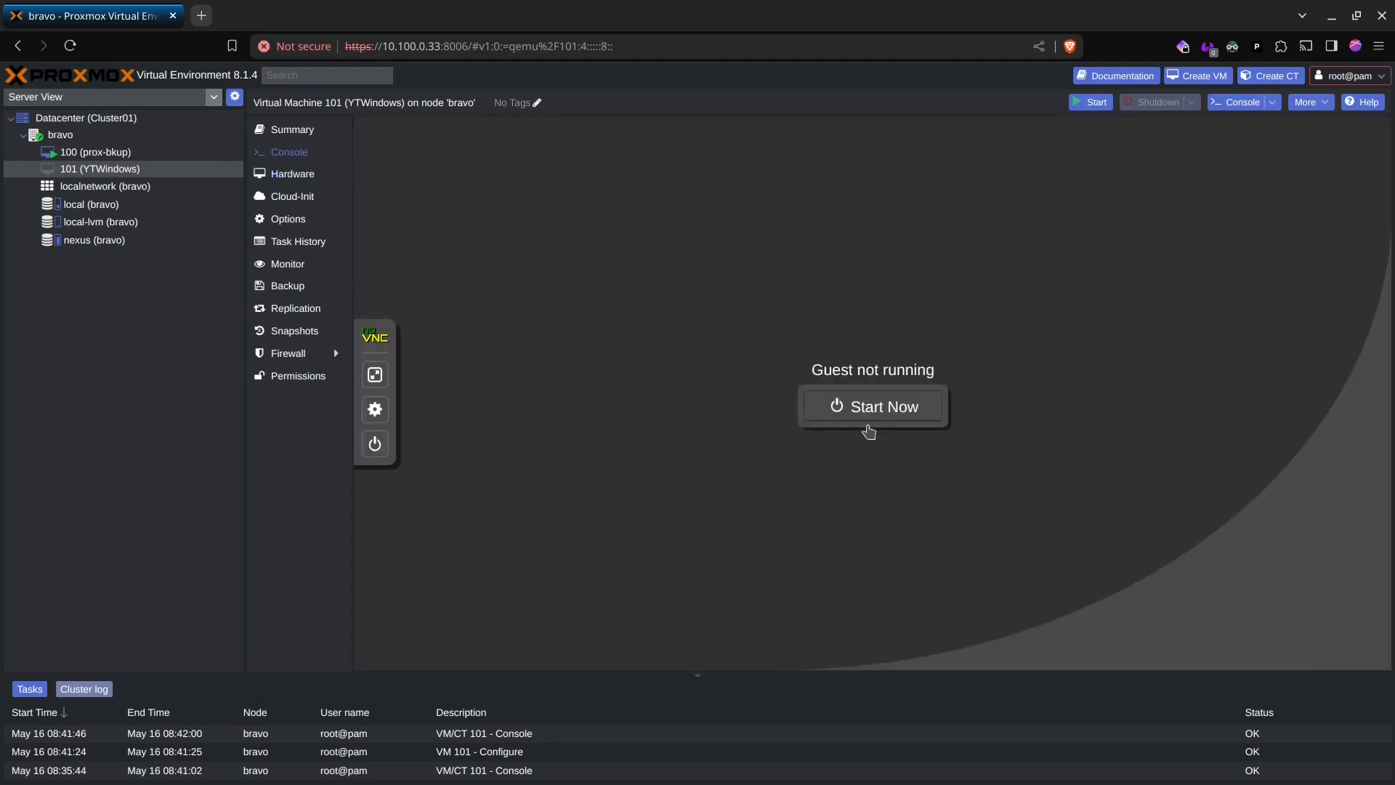
pyautogui.click(867, 427)
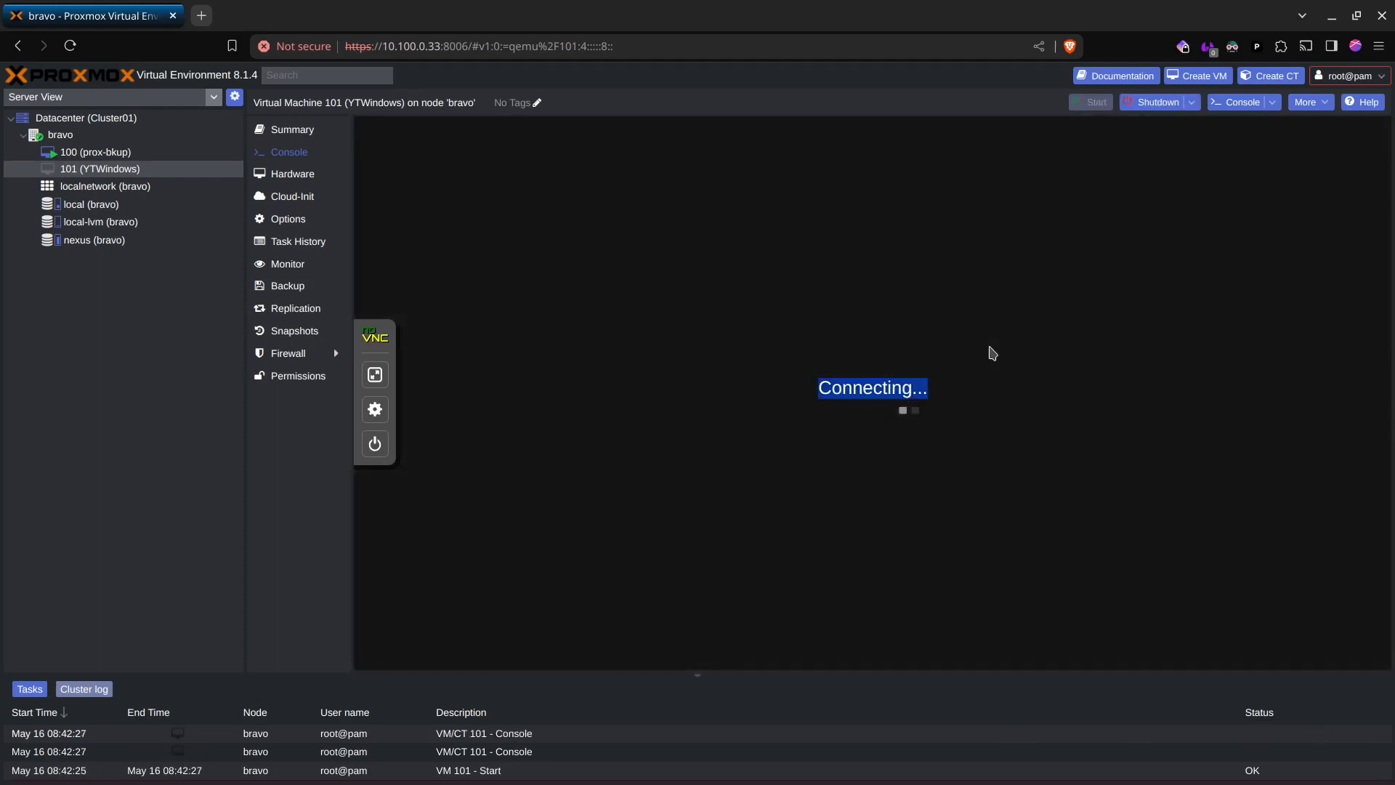
pyautogui.press('Escape')
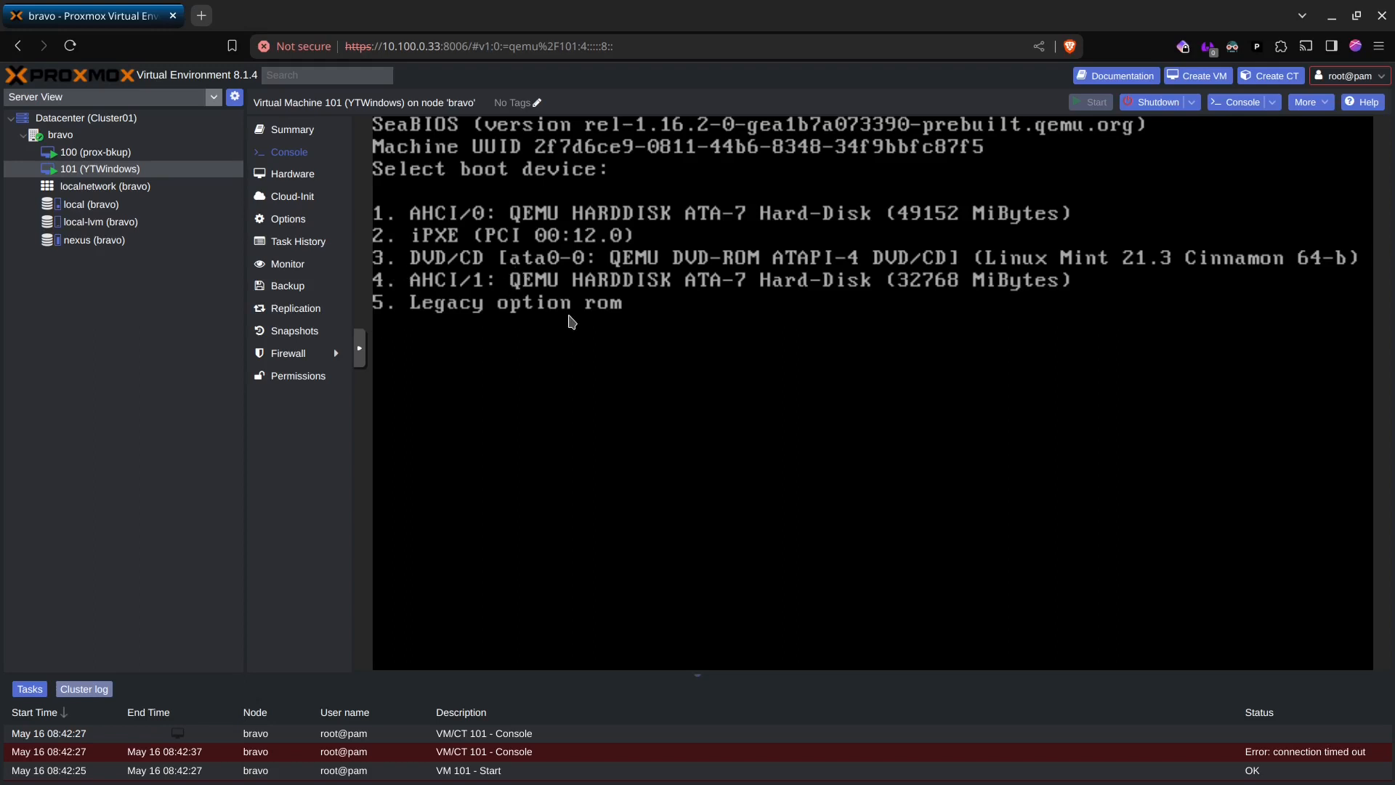
pyautogui.press('3')
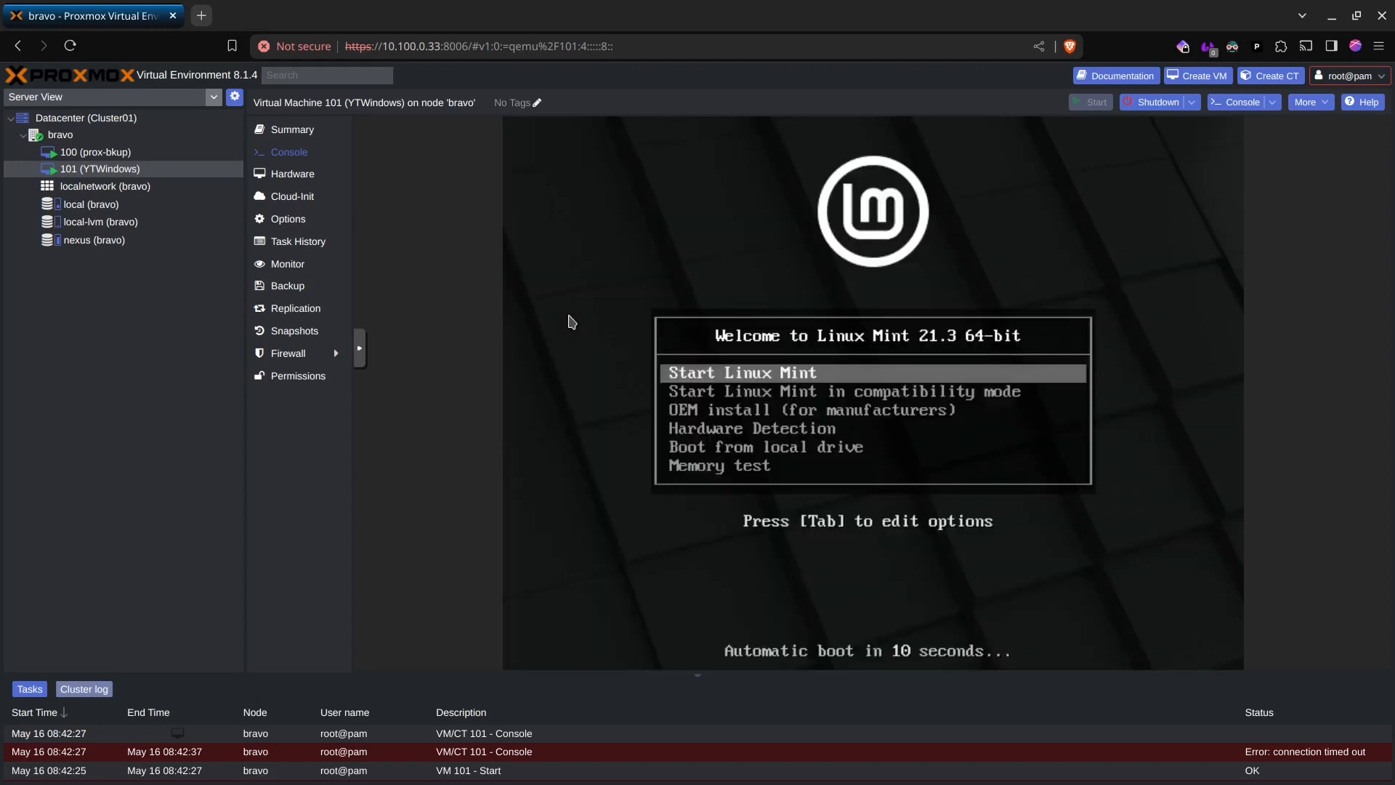
pyautogui.press('Return')
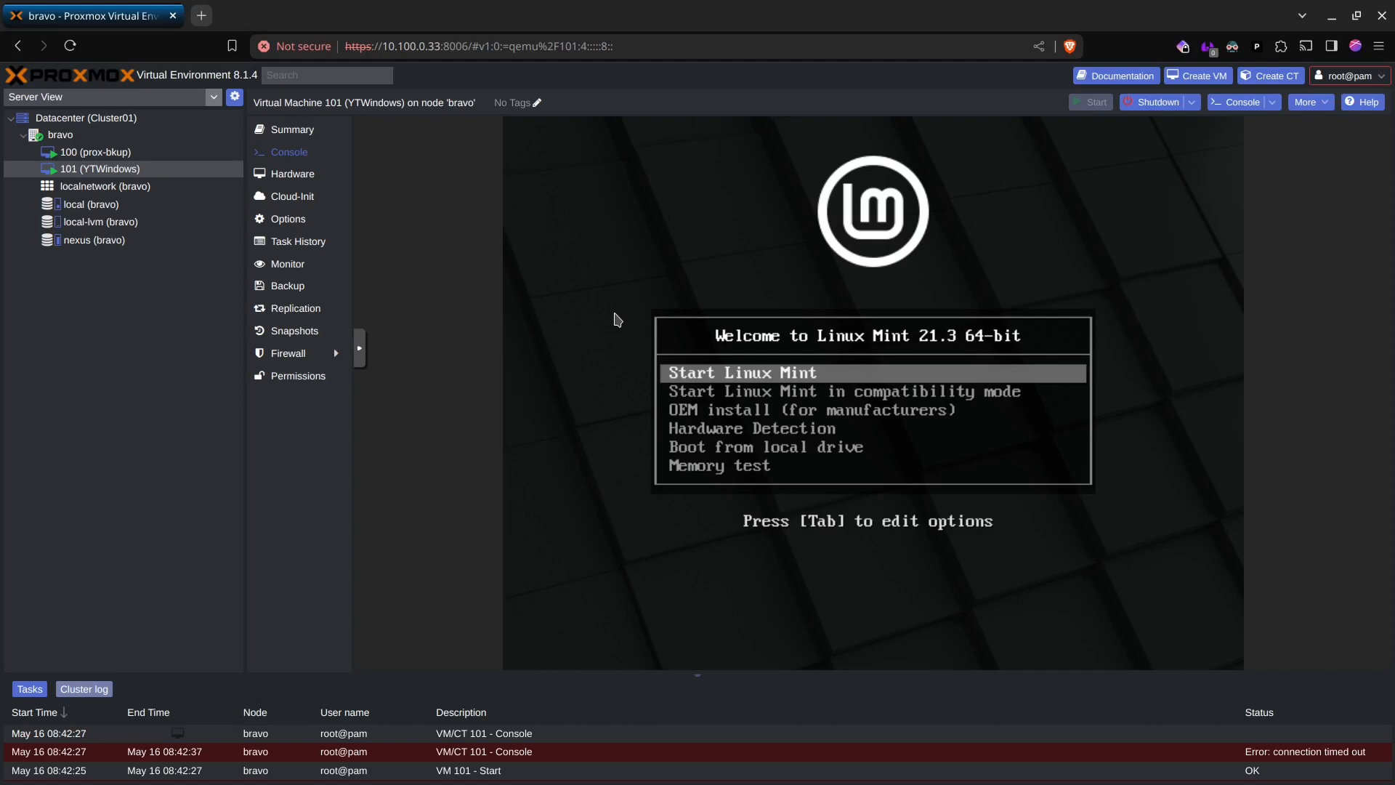
pyautogui.press('Return')
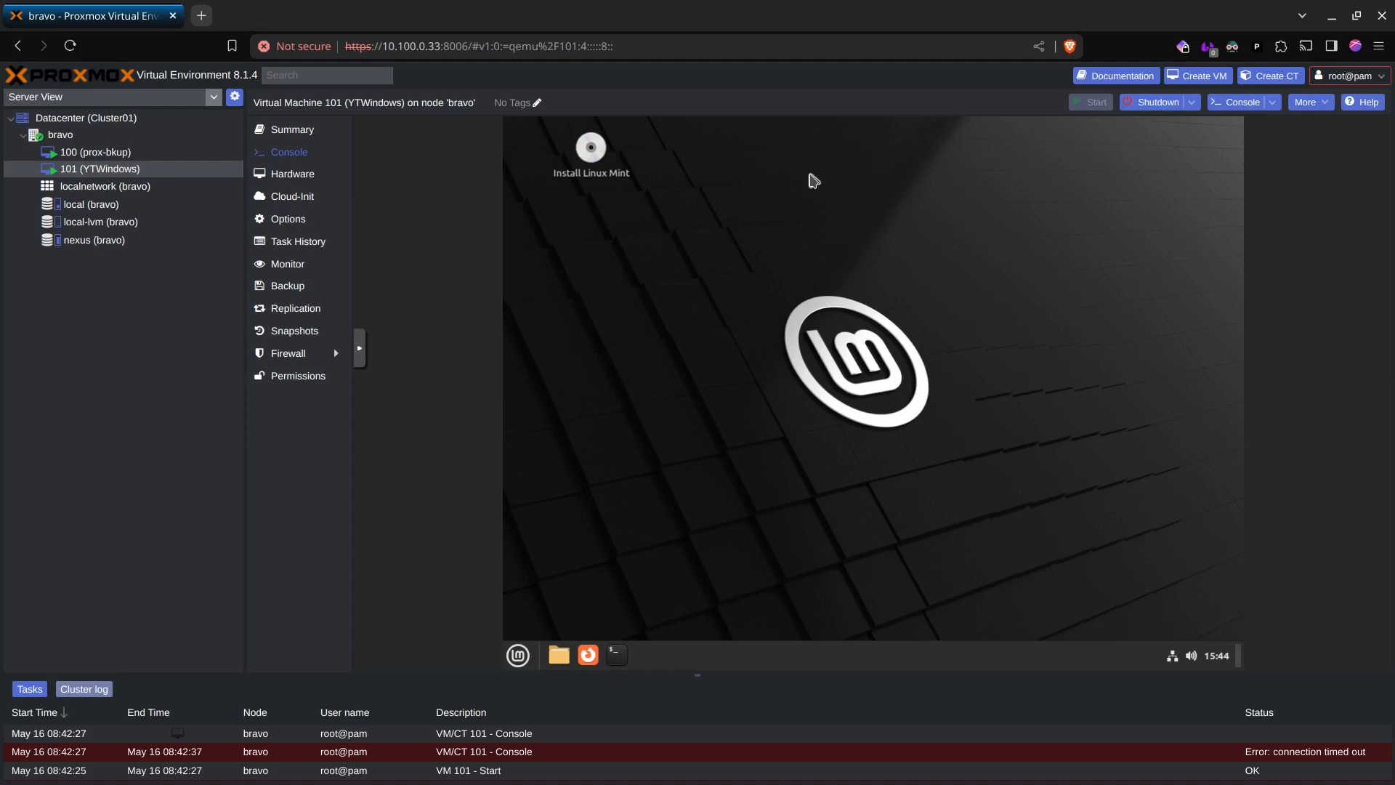
# - Launch the Linux Mint installer, accept English with the English (US) keyboard layout, and enable installing multimedia codecs
pyautogui.doubleClick(591, 149)
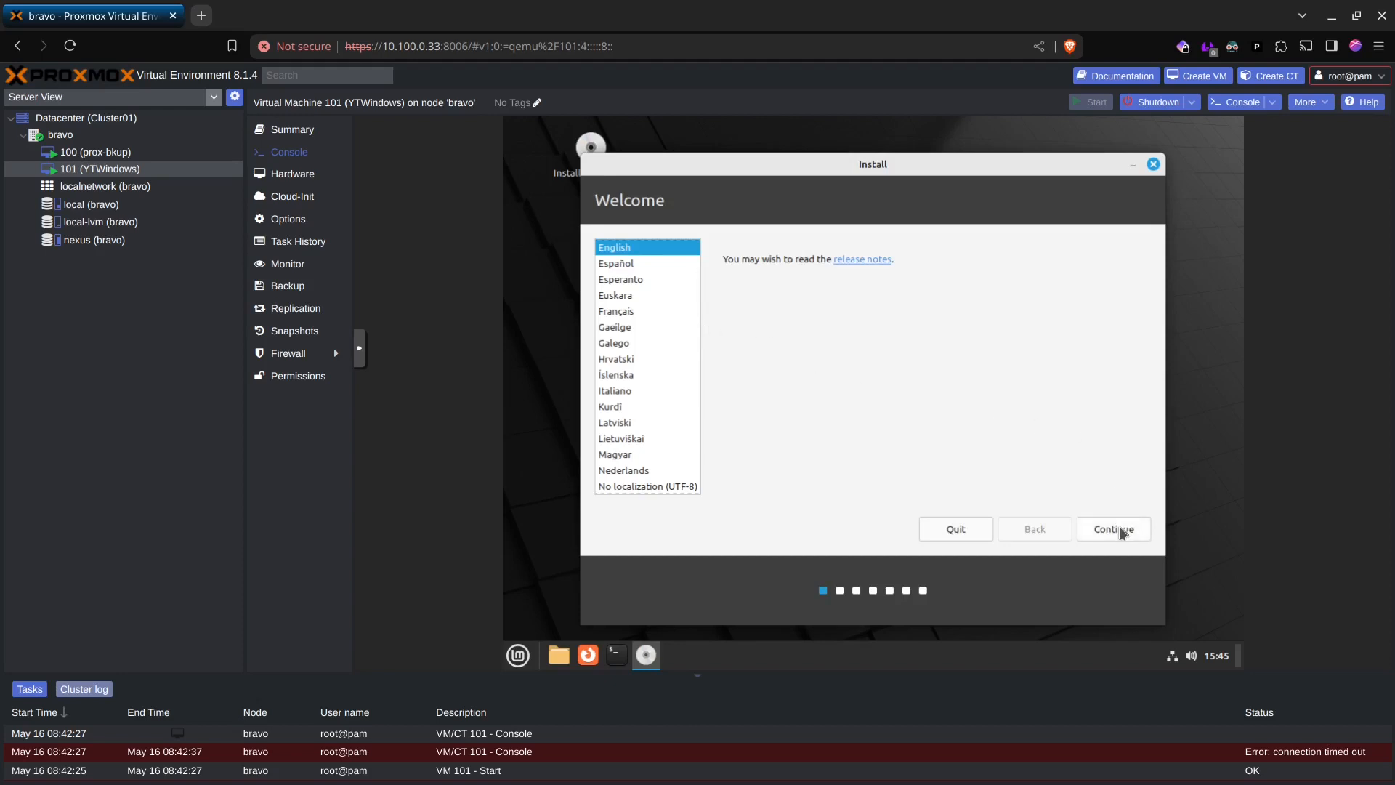
pyautogui.click(1119, 526)
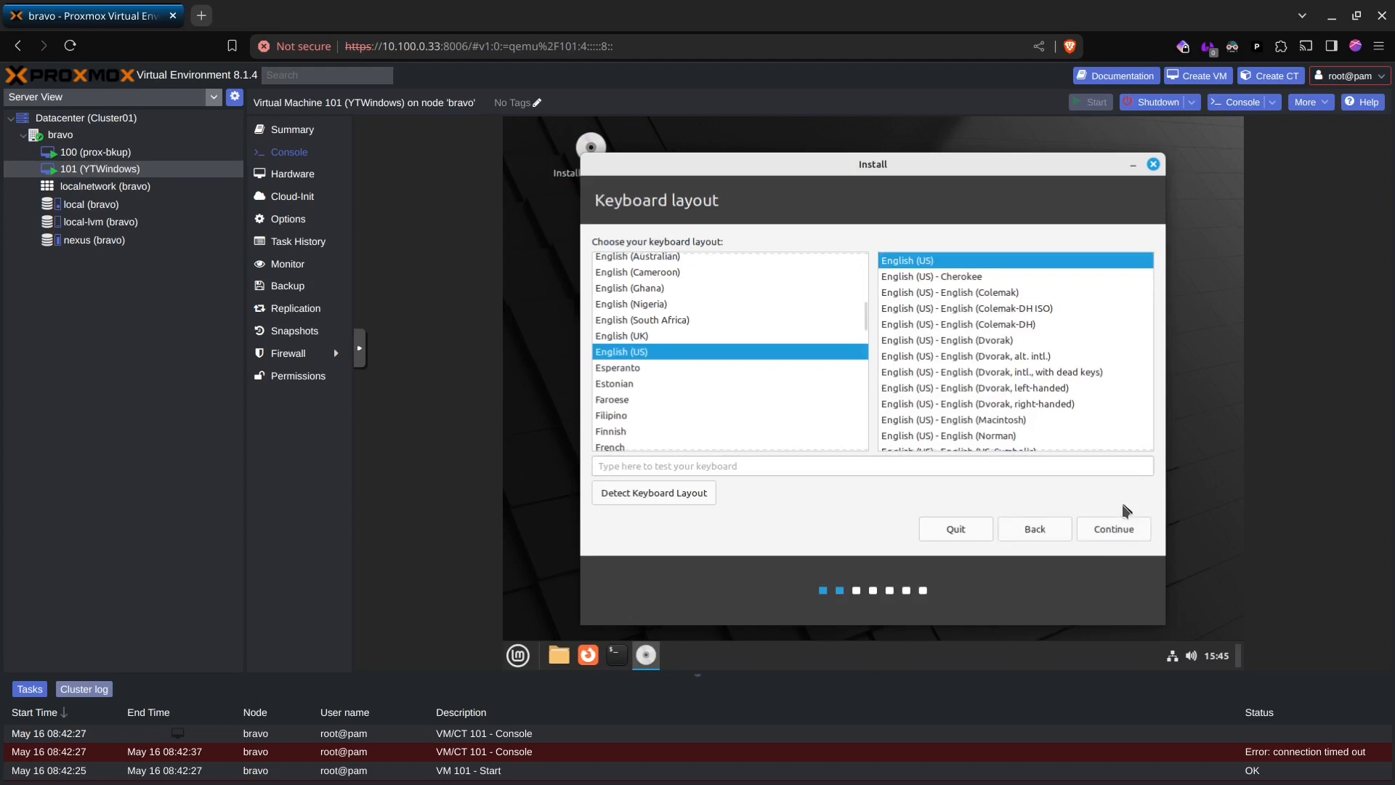
pyautogui.click(1110, 540)
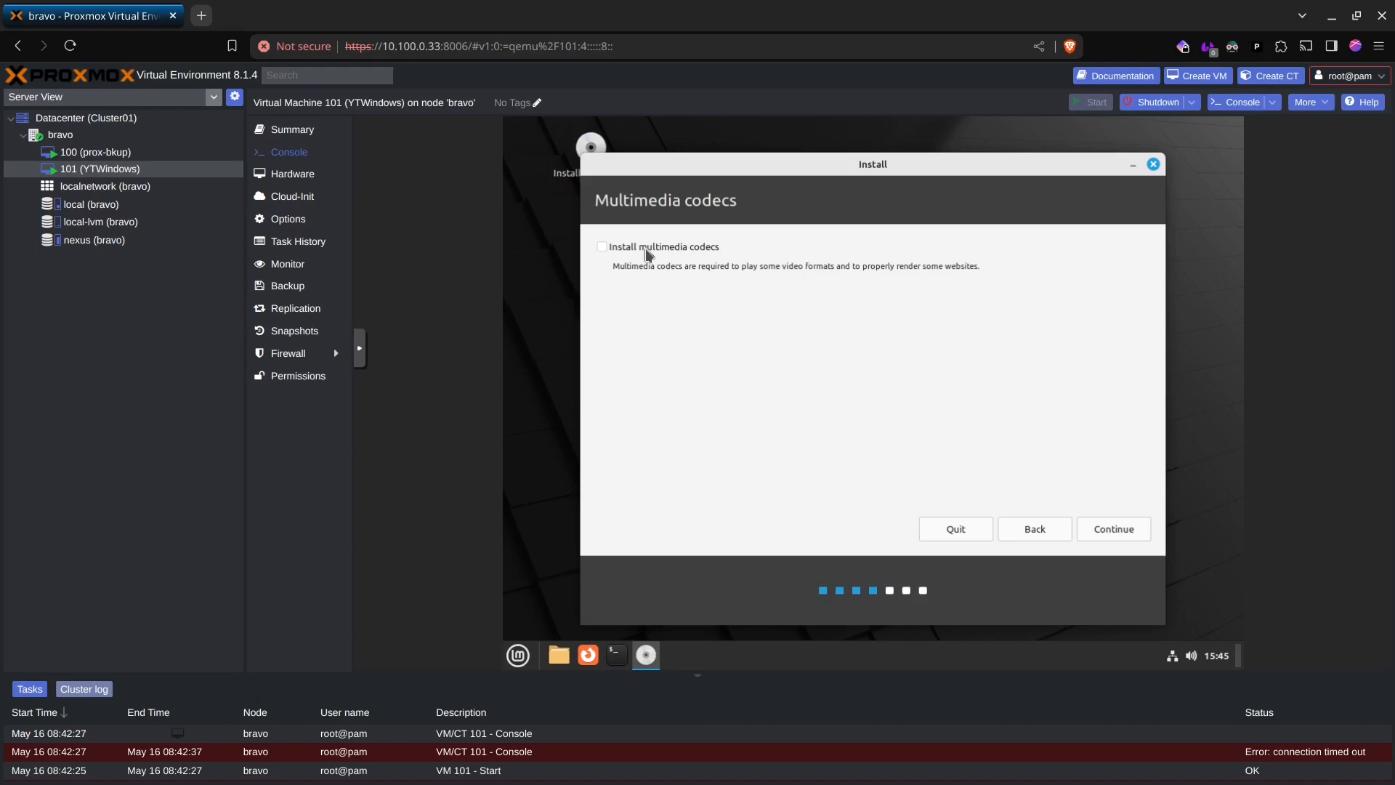
pyautogui.click(646, 249)
pyautogui.click(1112, 529)
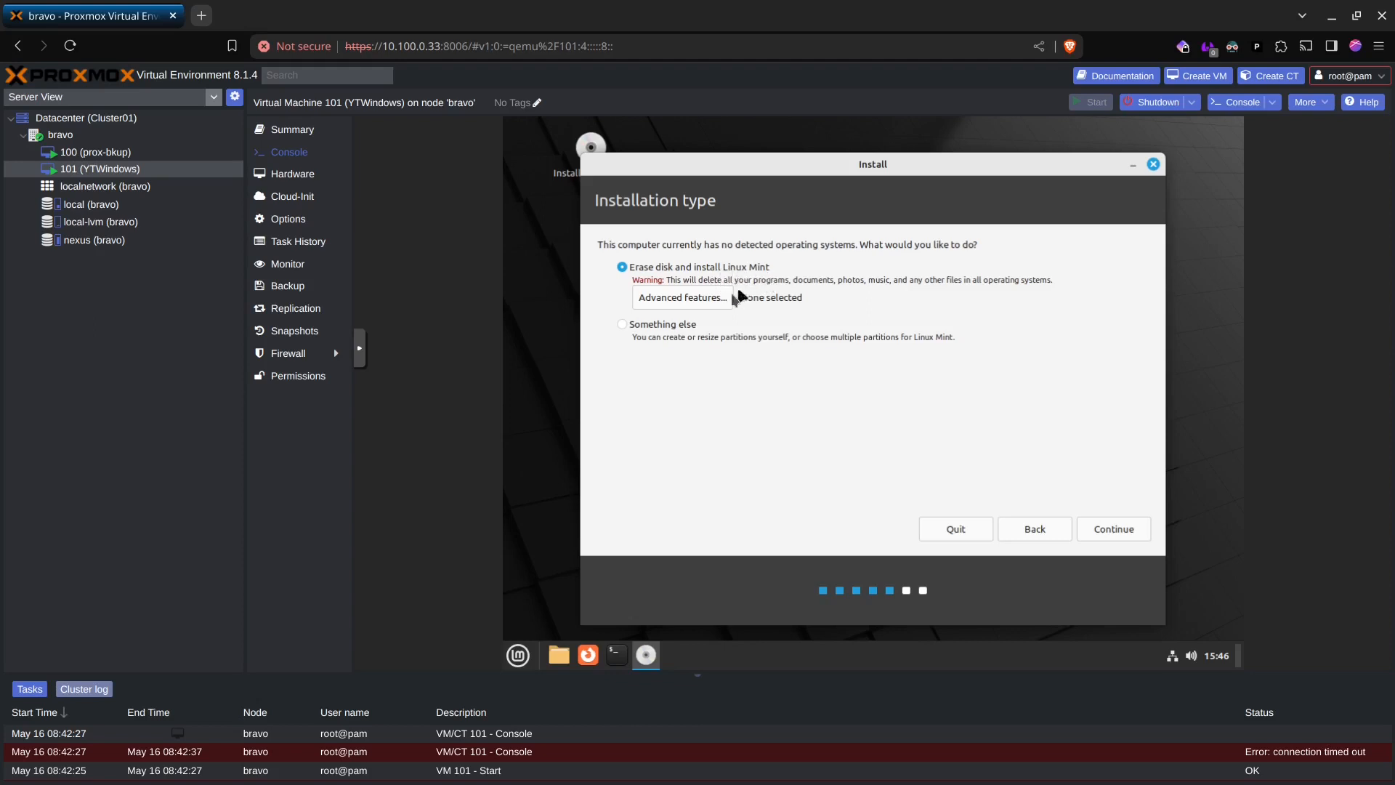
# - Choose to erase and install Linux Mint on the 34.4 GB drive sdb, check the virtual machine's disks, and confirm writing the changes
pyautogui.click(1103, 531)
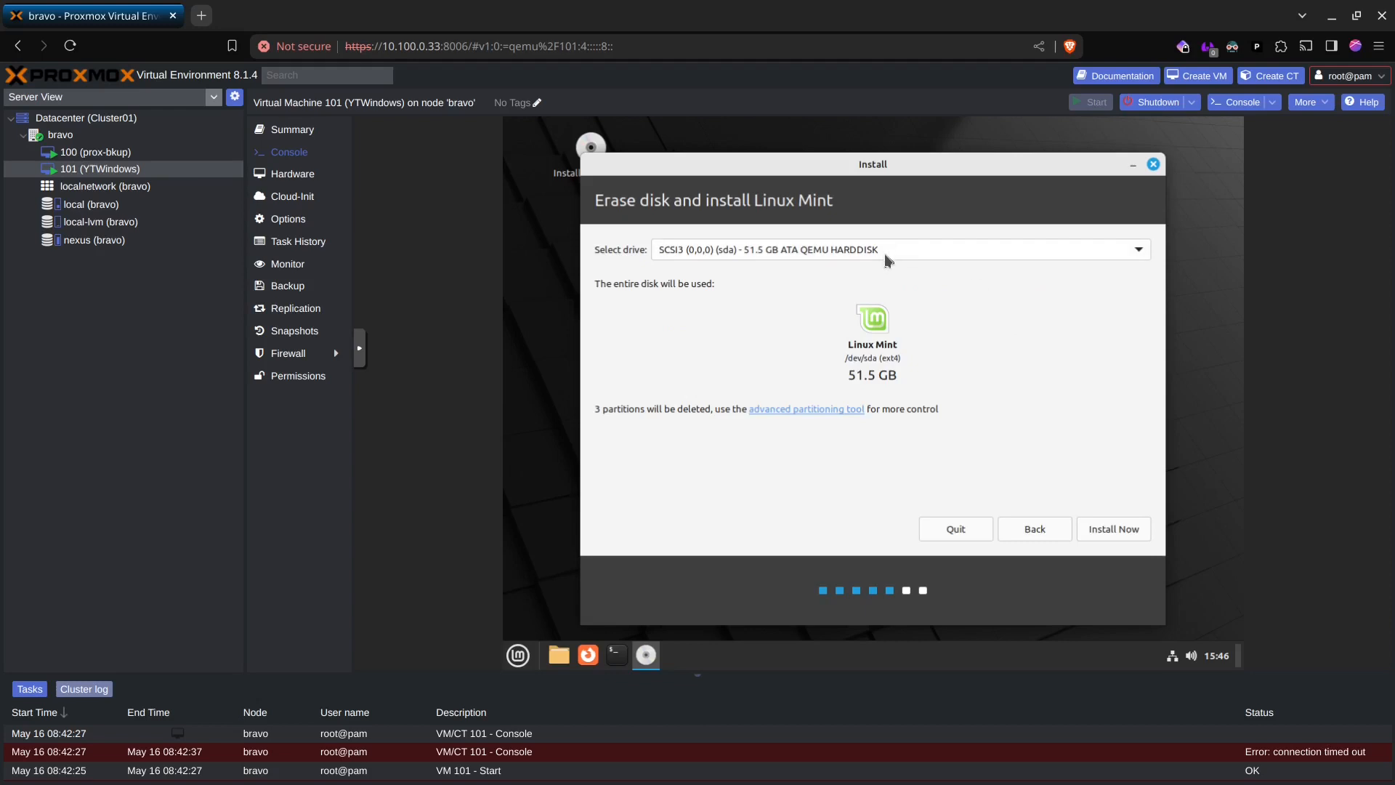
pyautogui.click(885, 255)
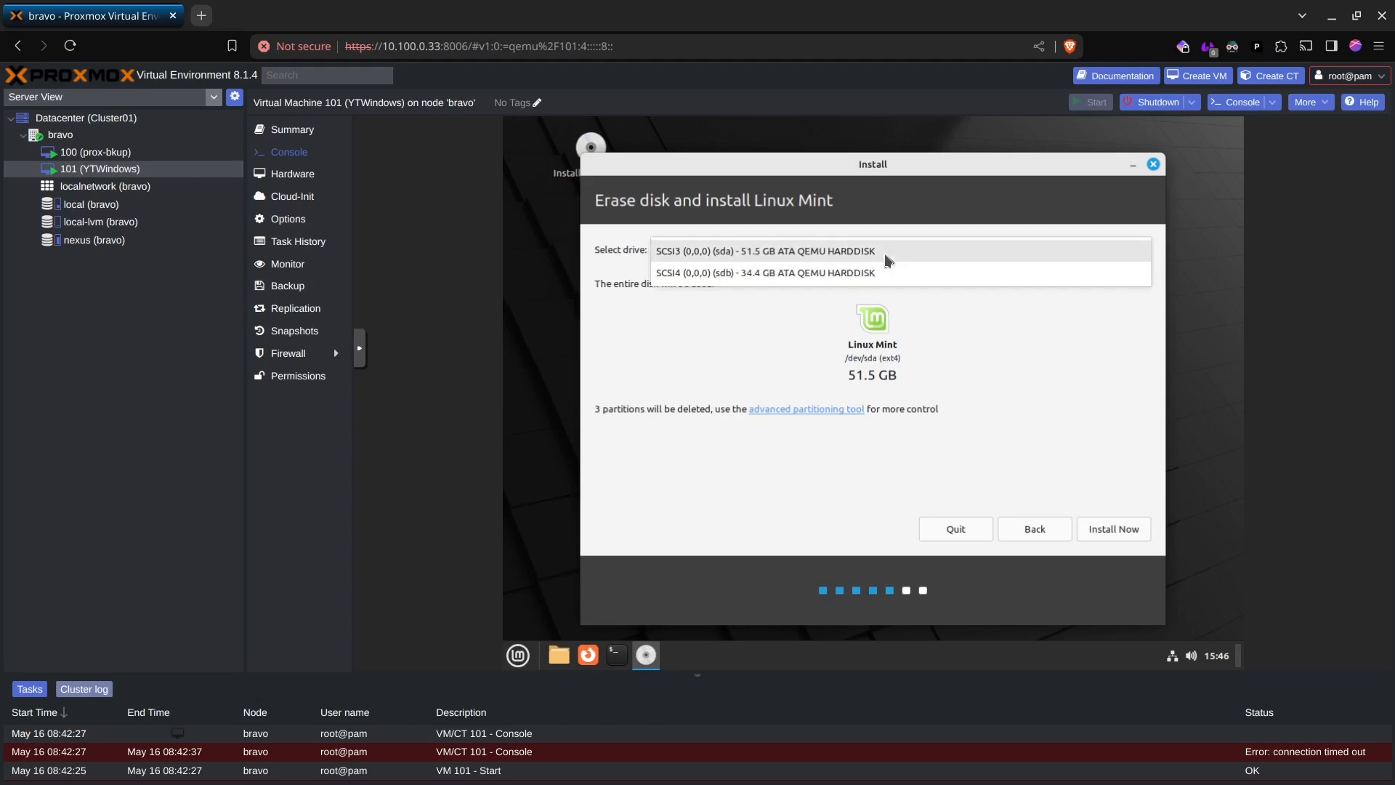
pyautogui.click(776, 274)
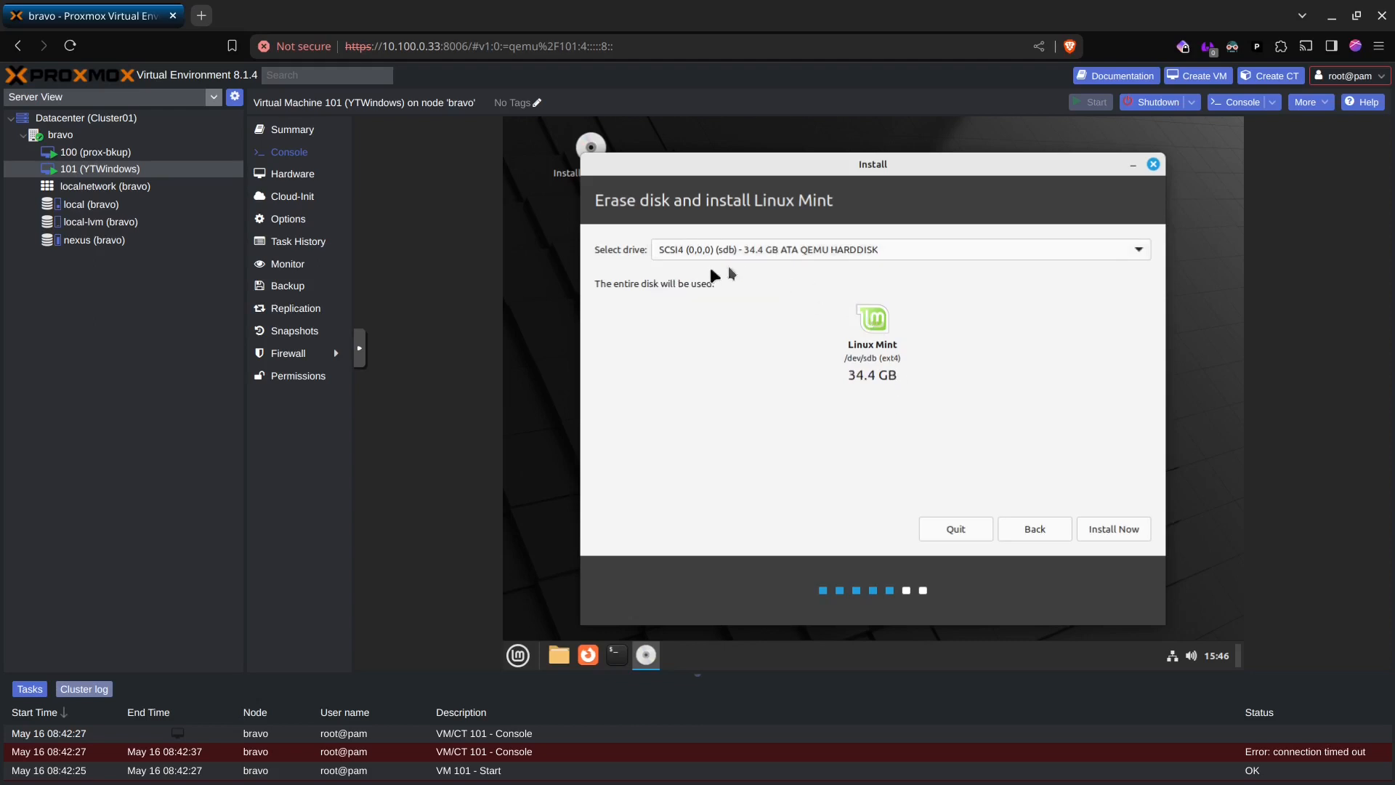
pyautogui.click(292, 174)
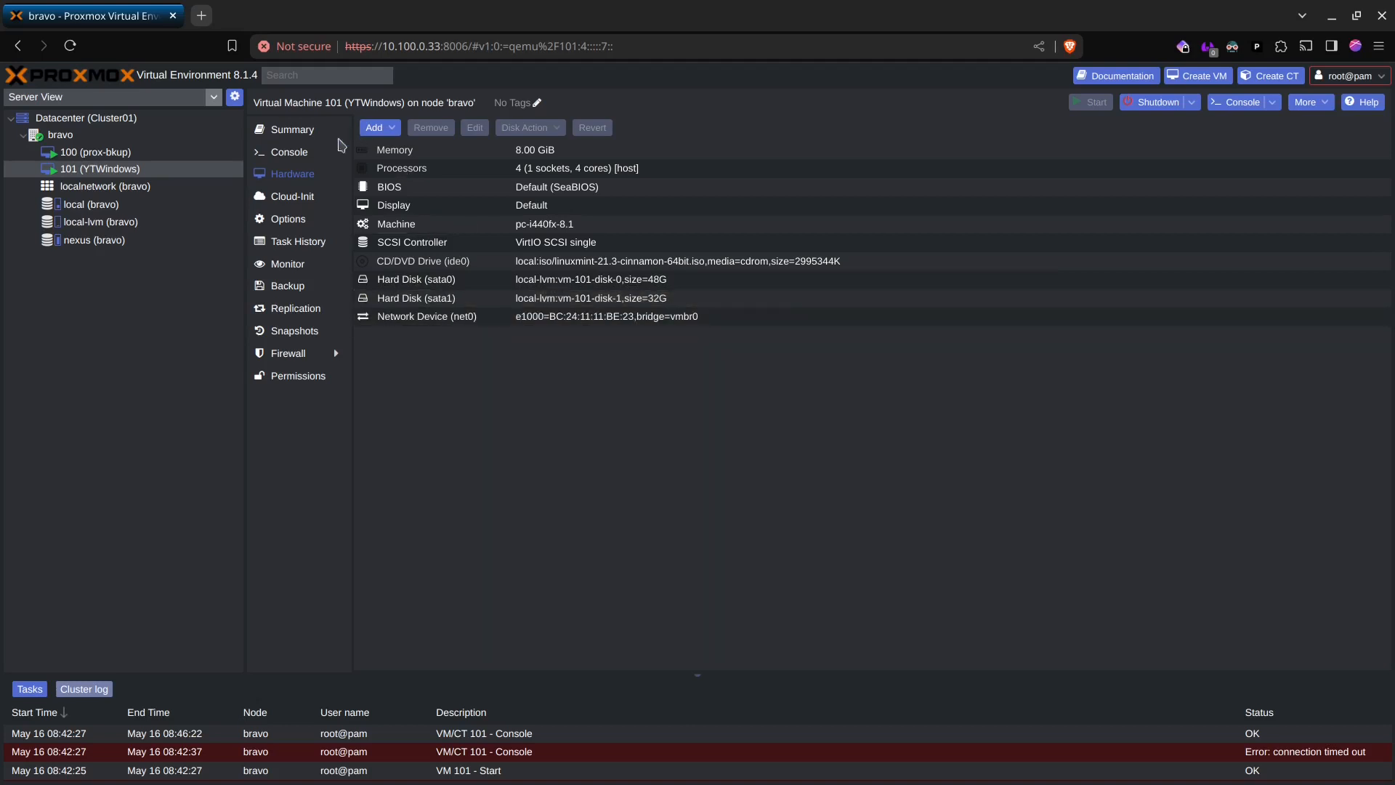
pyautogui.click(305, 160)
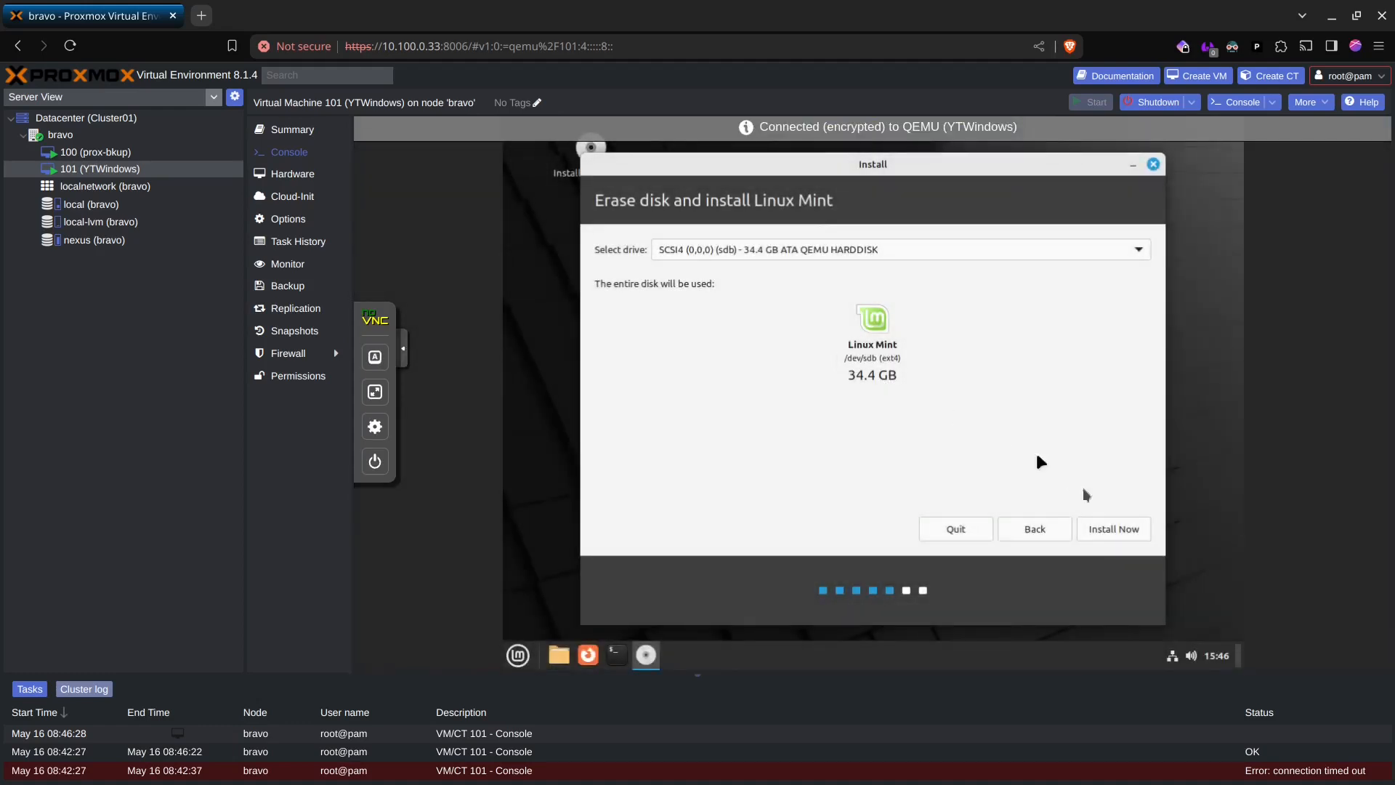
pyautogui.click(1114, 529)
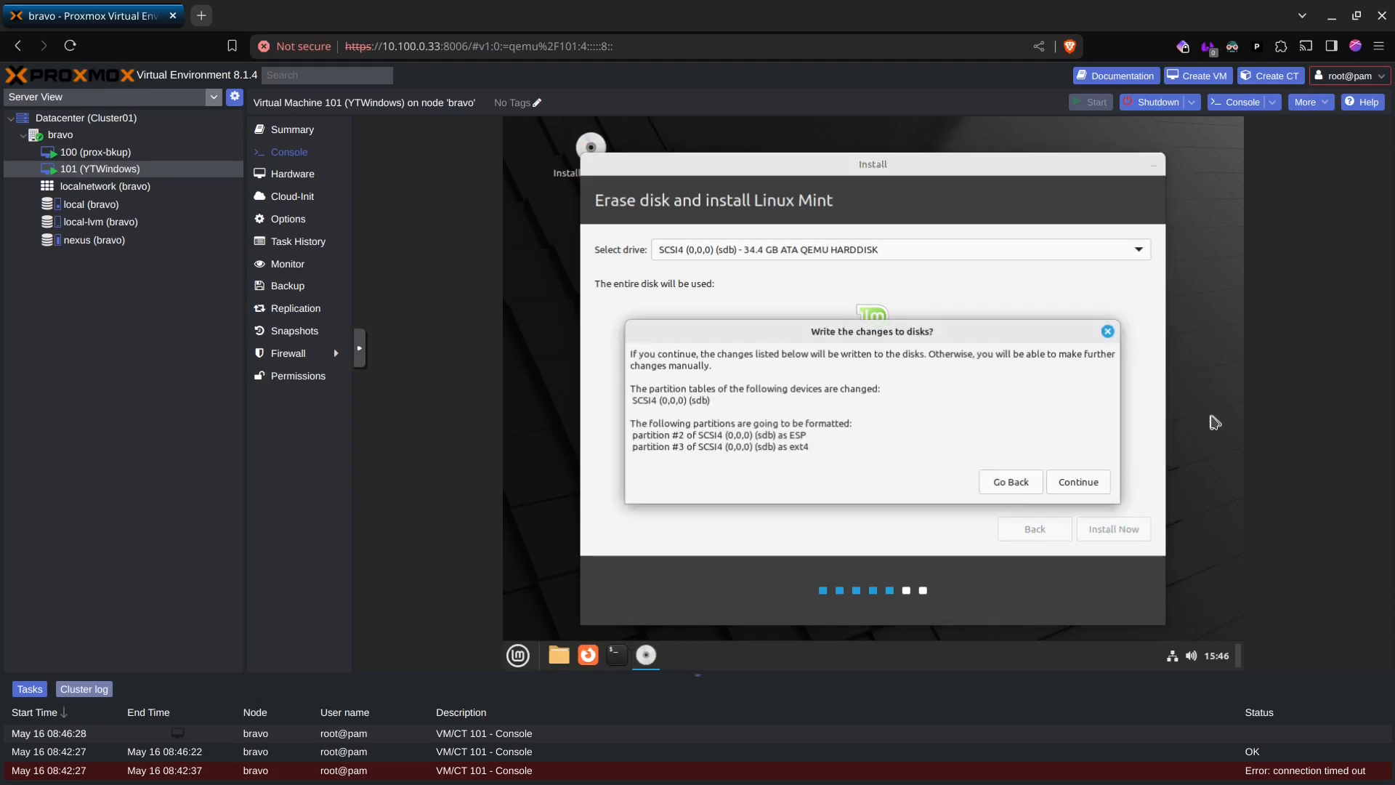
pyautogui.click(1079, 483)
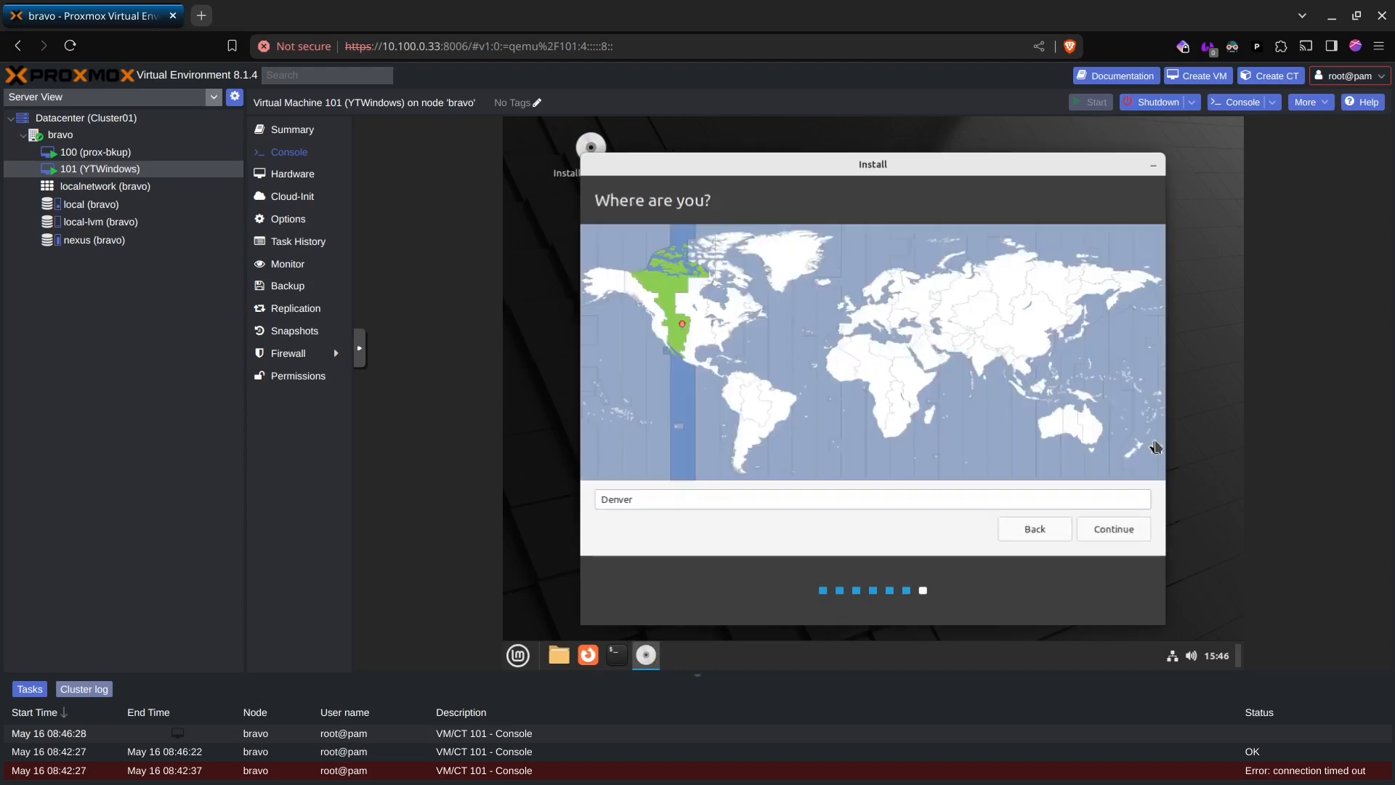
# - Set the installer's location to Los Angeles and fill in the account holder's name and the computer's name
pyautogui.click(655, 340)
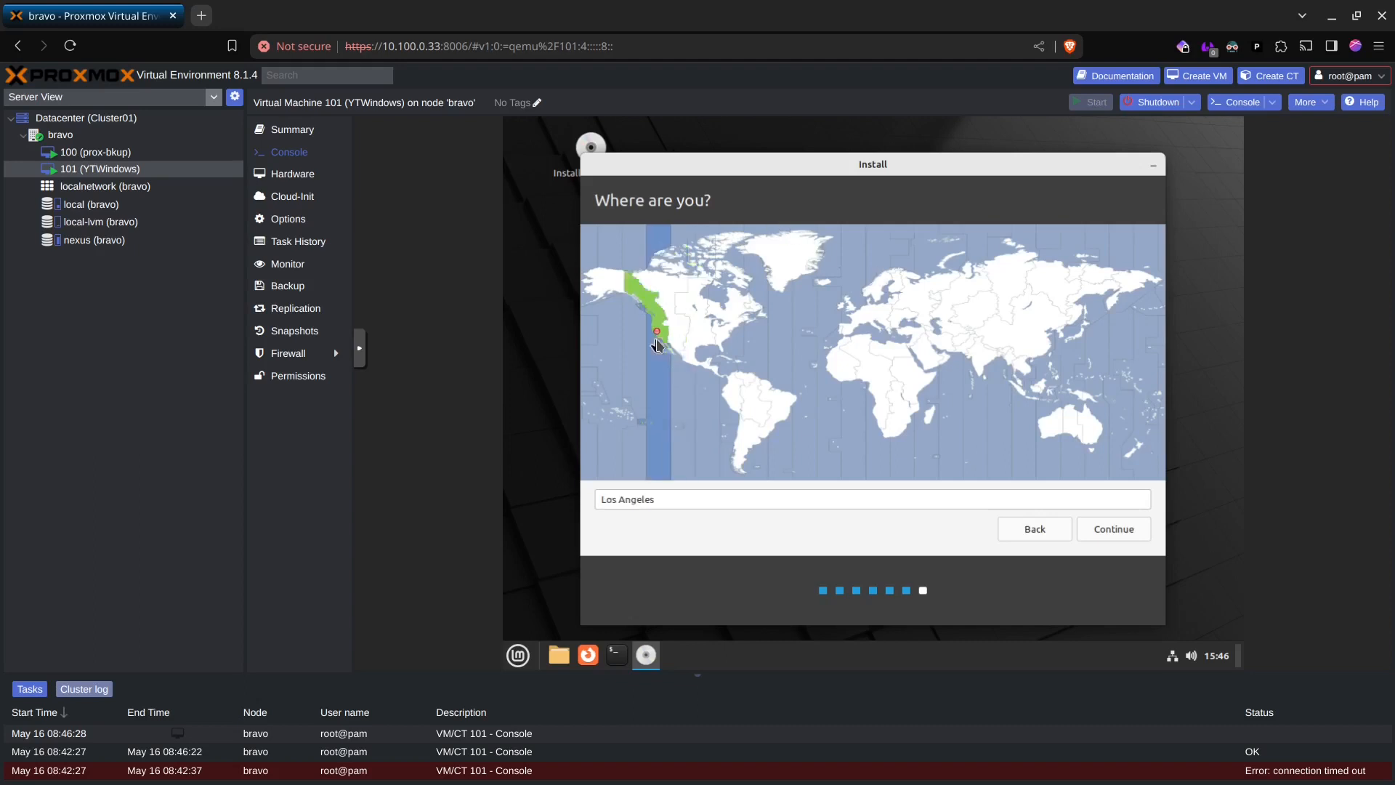
pyautogui.click(1102, 525)
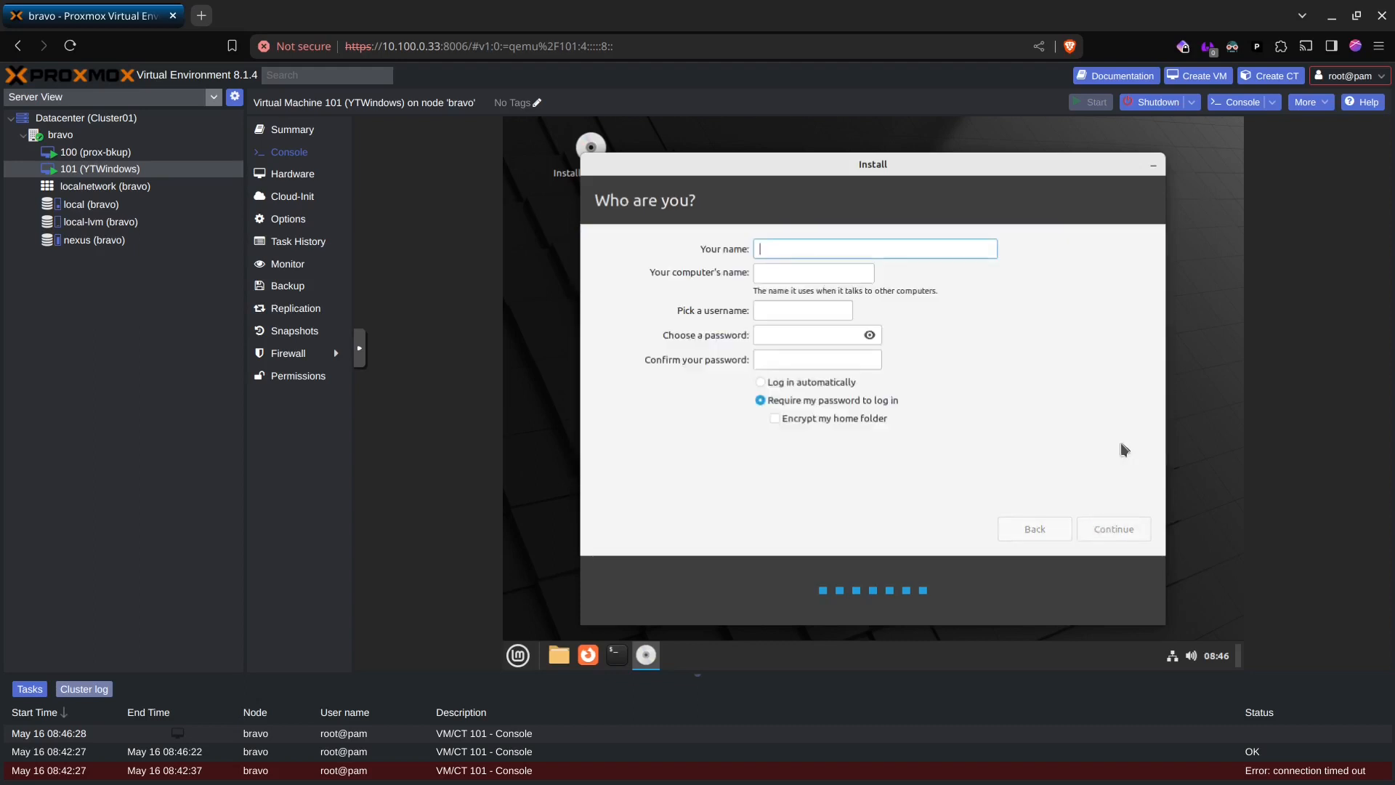
pyautogui.write('Yee')
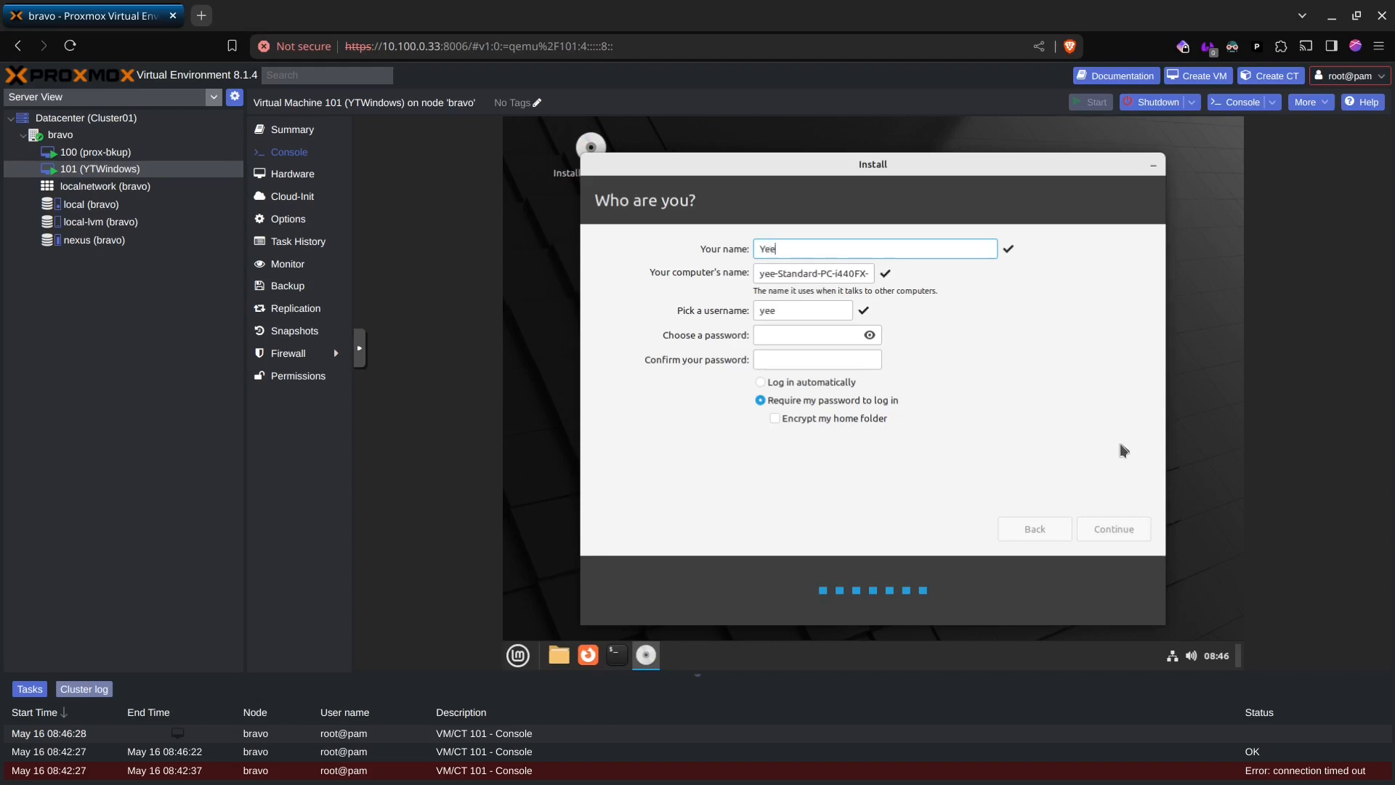
pyautogui.write('hawITsJake')
pyautogui.press('Tab')
pyautogui.write('yeehawitsjake-vm')
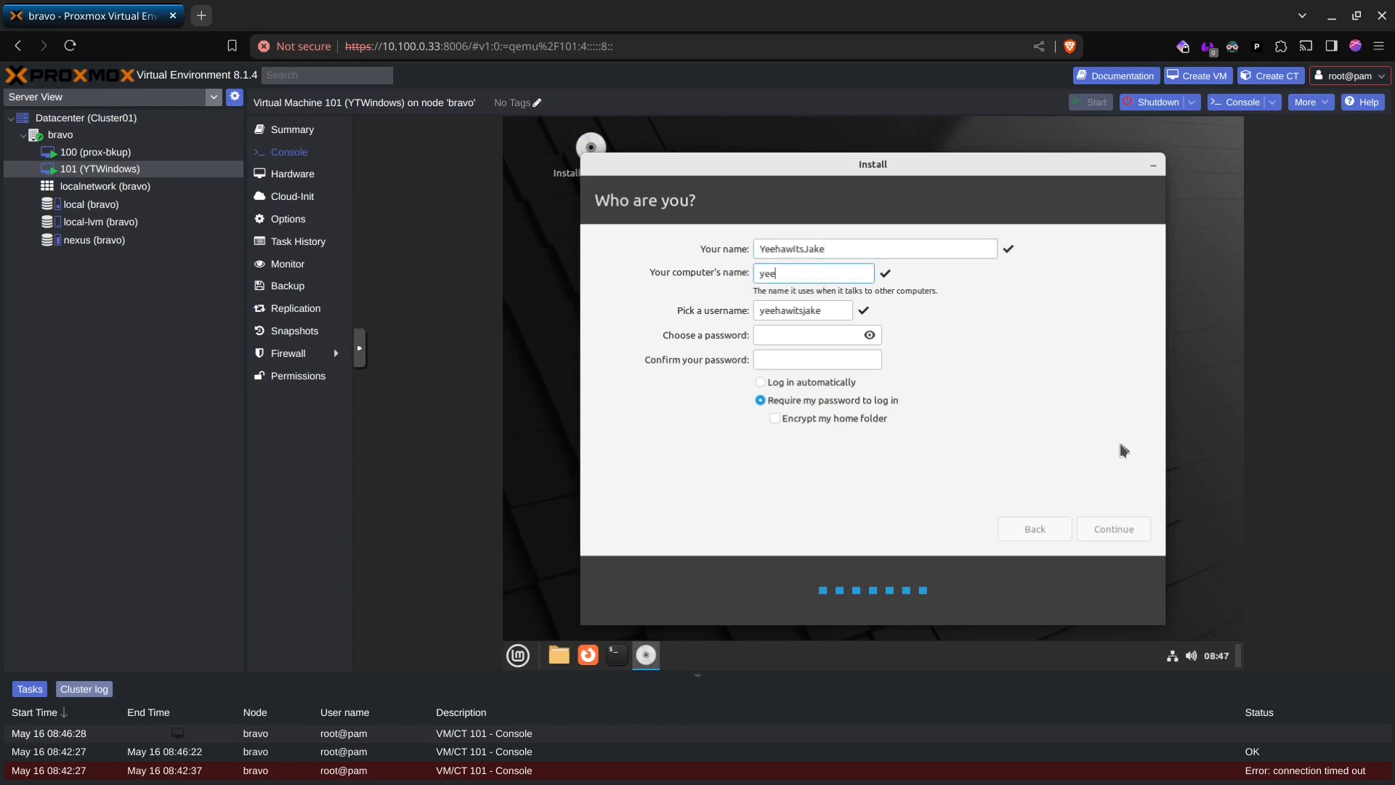
# - Enter and confirm the account password, enable encryption of the home folder, and proceed with the installation
pyautogui.press('Tab')
pyautogui.press('Tab')
pyautogui.write('***')
pyautogui.press('BackSpace')
pyautogui.press('BackSpace')
pyautogui.press('BackSpace')
pyautogui.write('********')
pyautogui.press('Tab')
pyautogui.write('********')
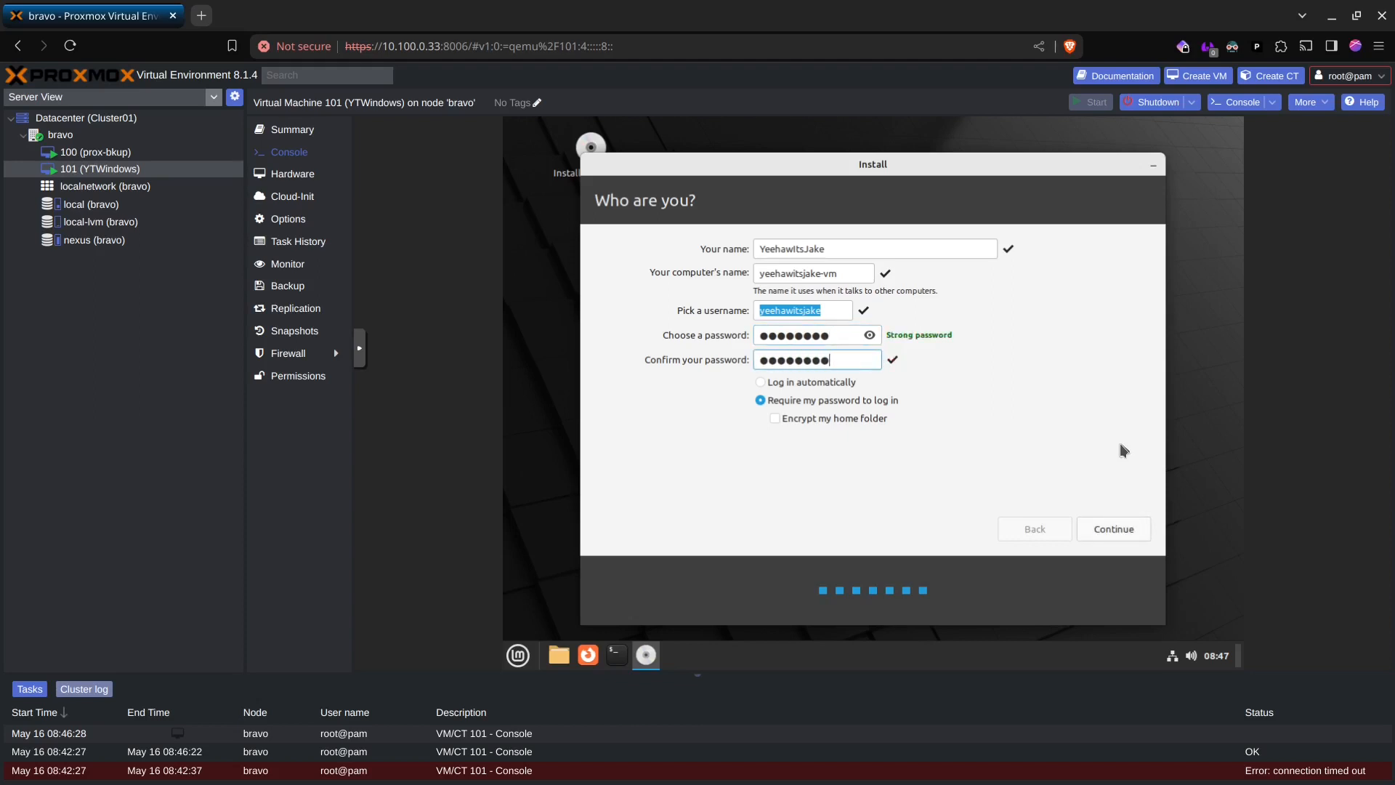
pyautogui.click(855, 420)
pyautogui.click(1090, 528)
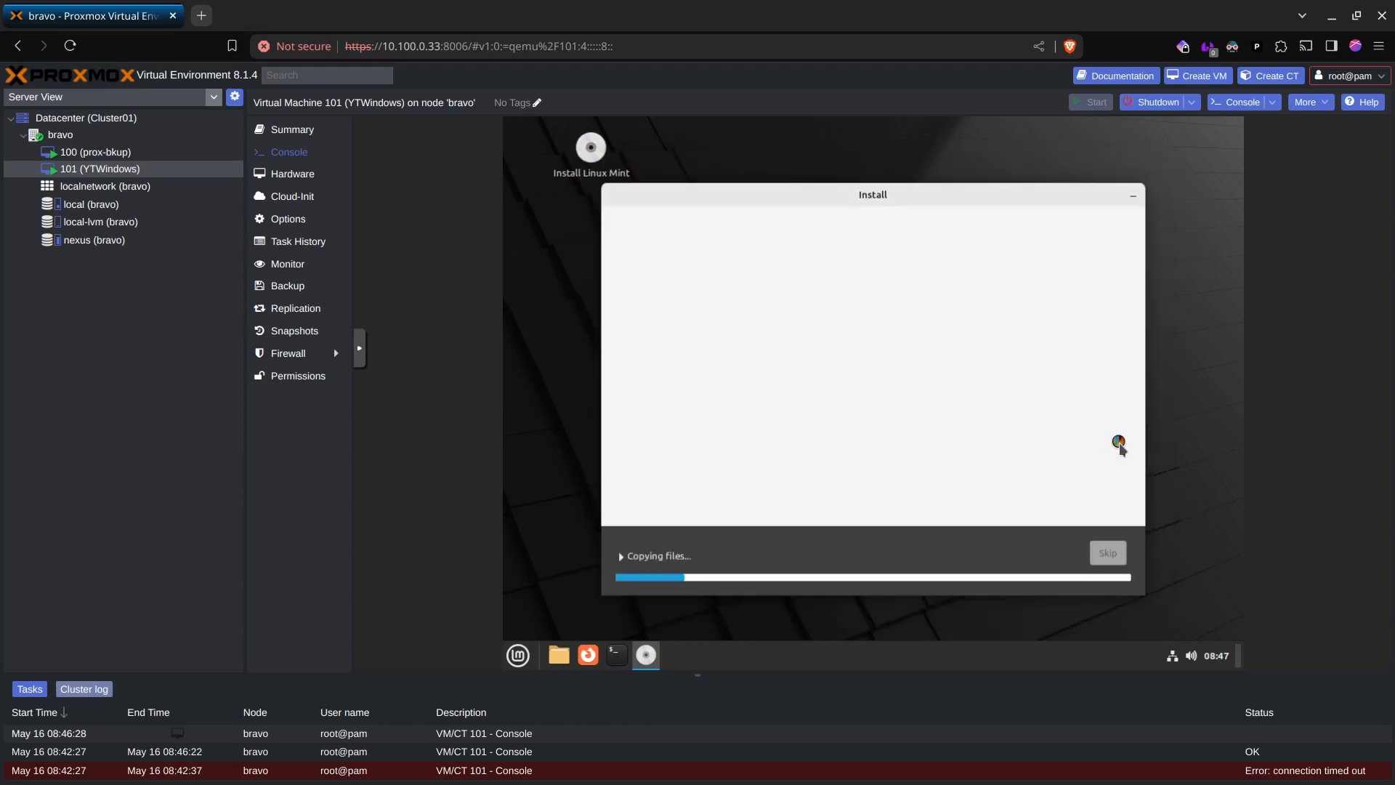
pyautogui.click(623, 555)
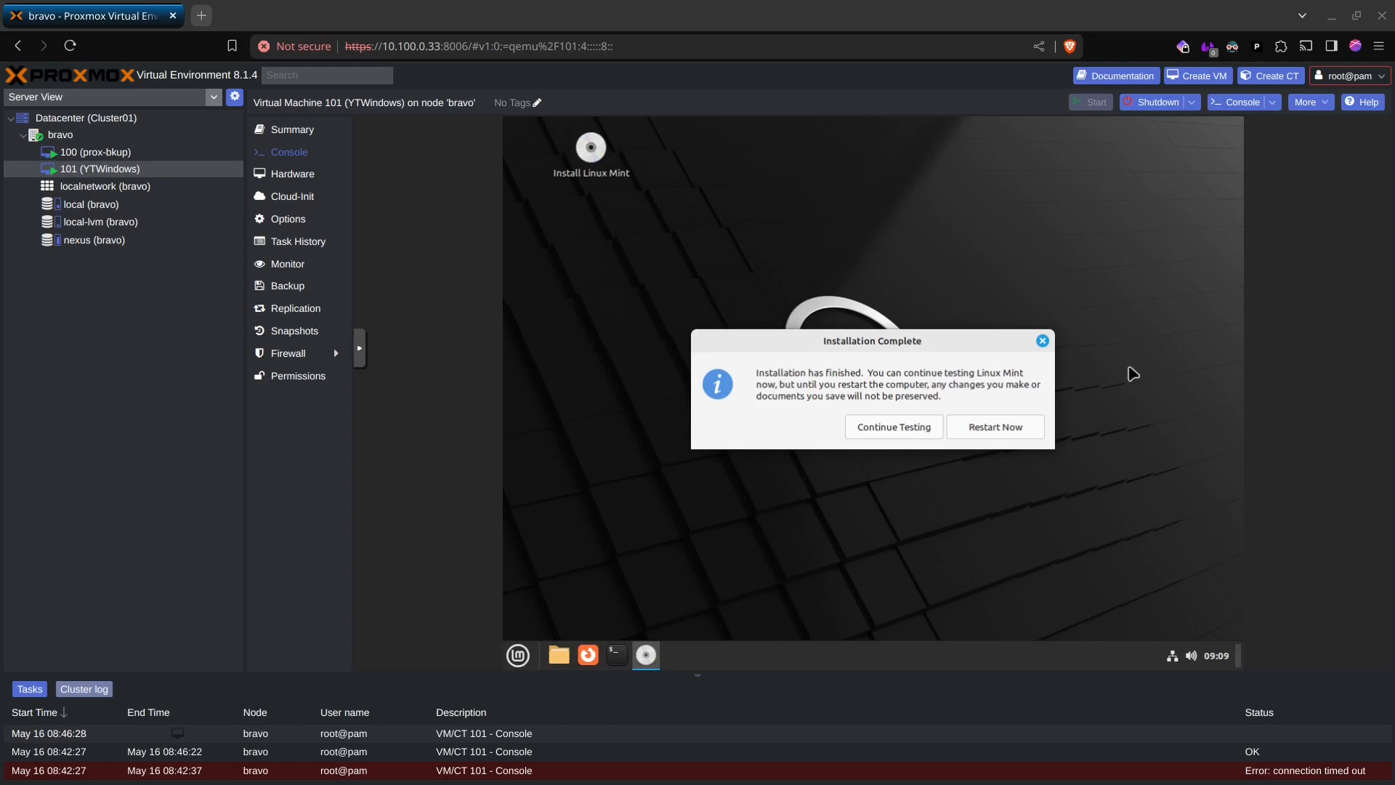
# - Restart from the completed installation and choose the 49152 MiB hard disk AHCI/0 in the boot menu
pyautogui.click(1002, 433)
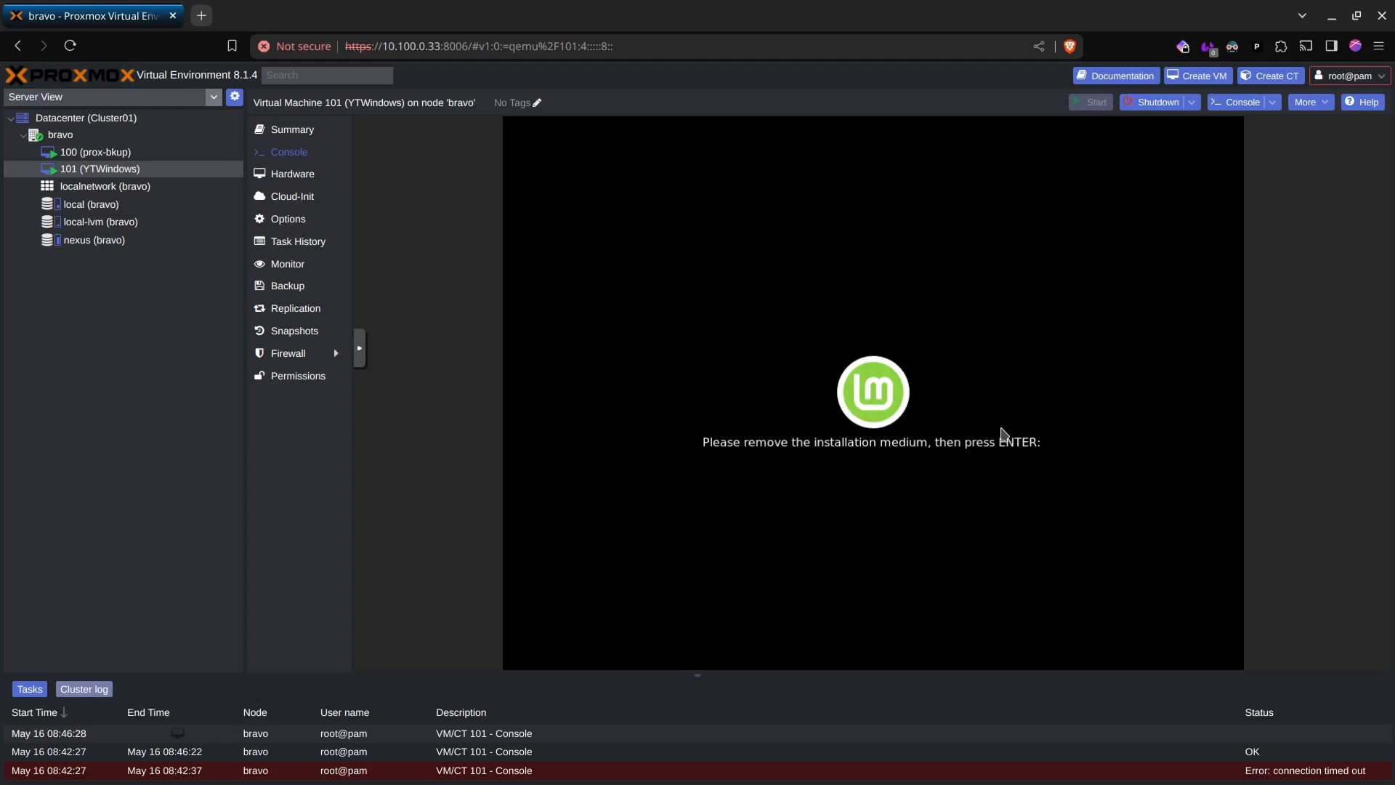
pyautogui.press('Return')
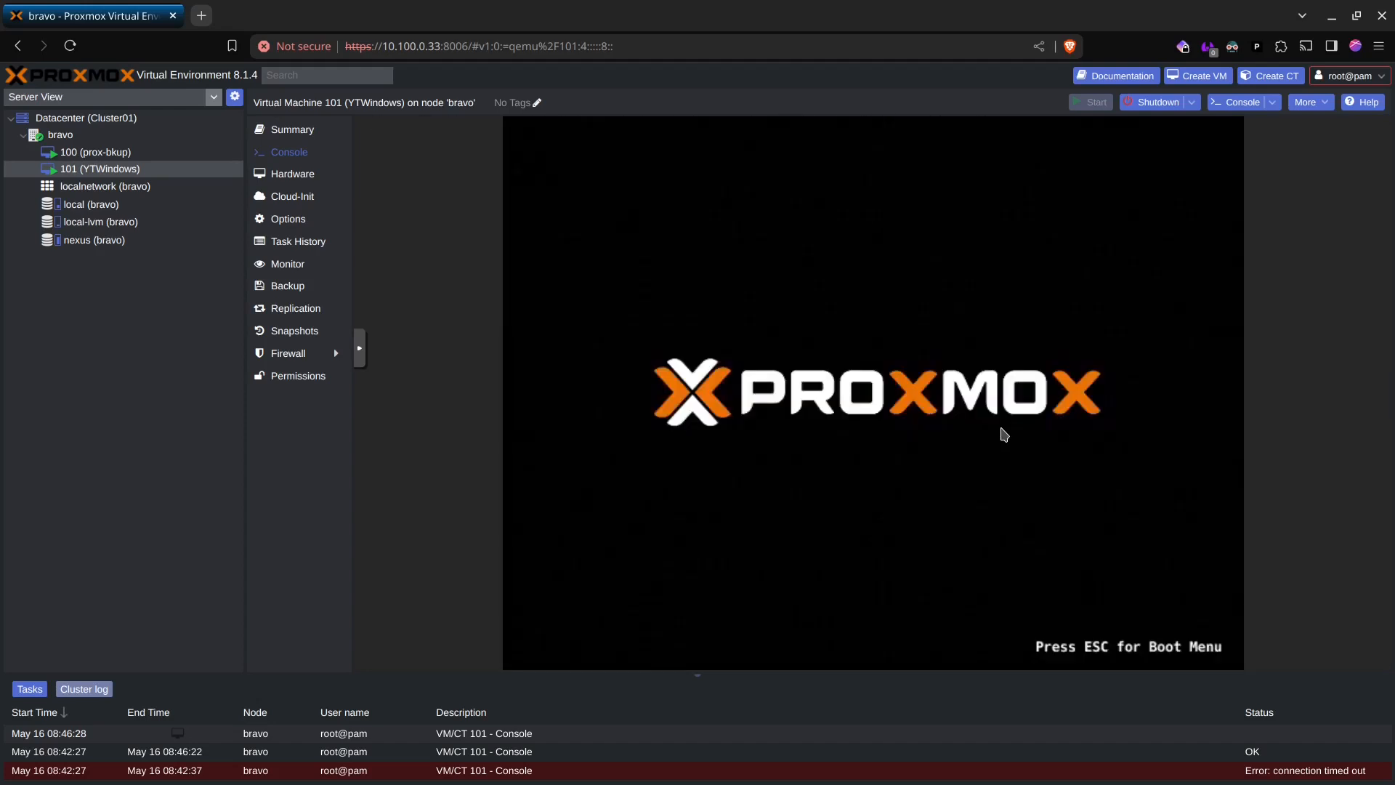
pyautogui.press('Escape')
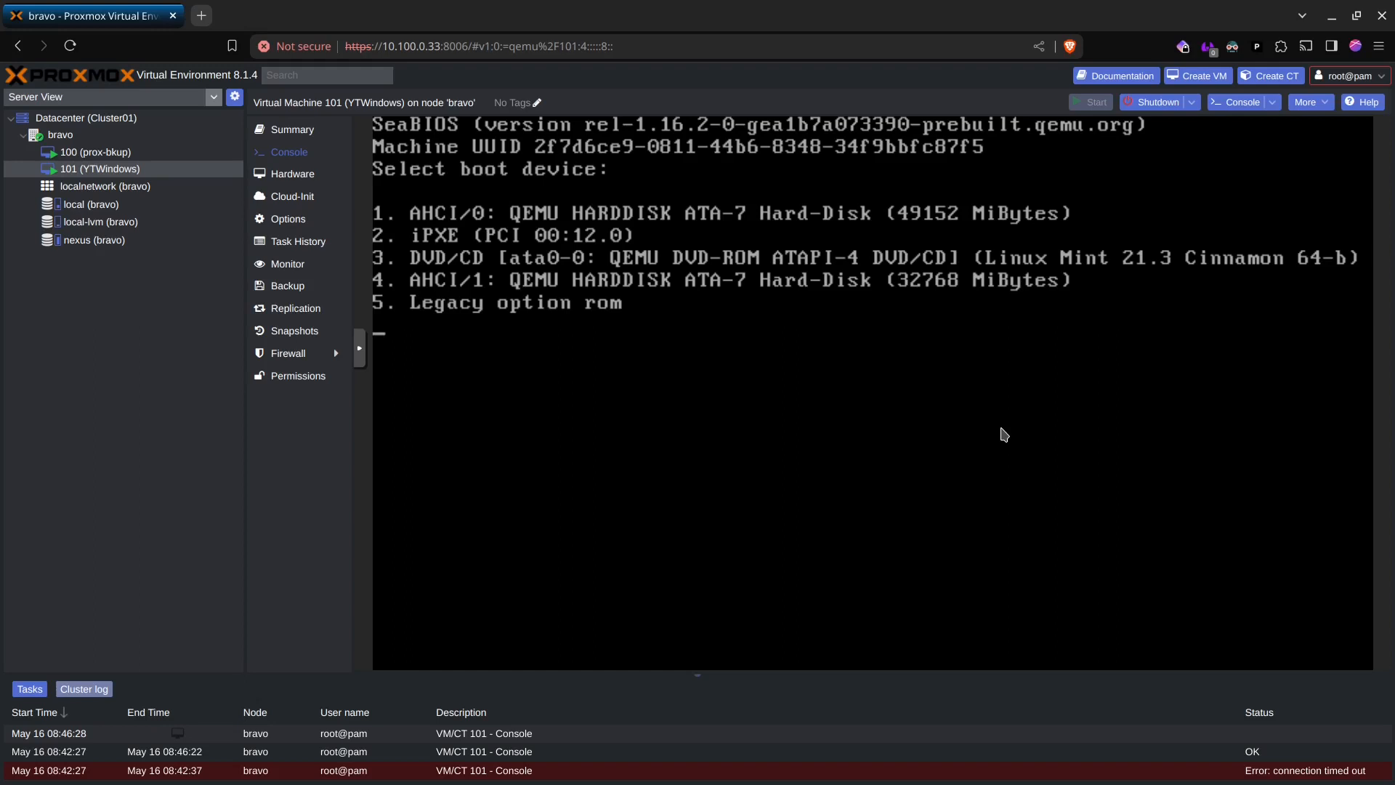
pyautogui.press('1')
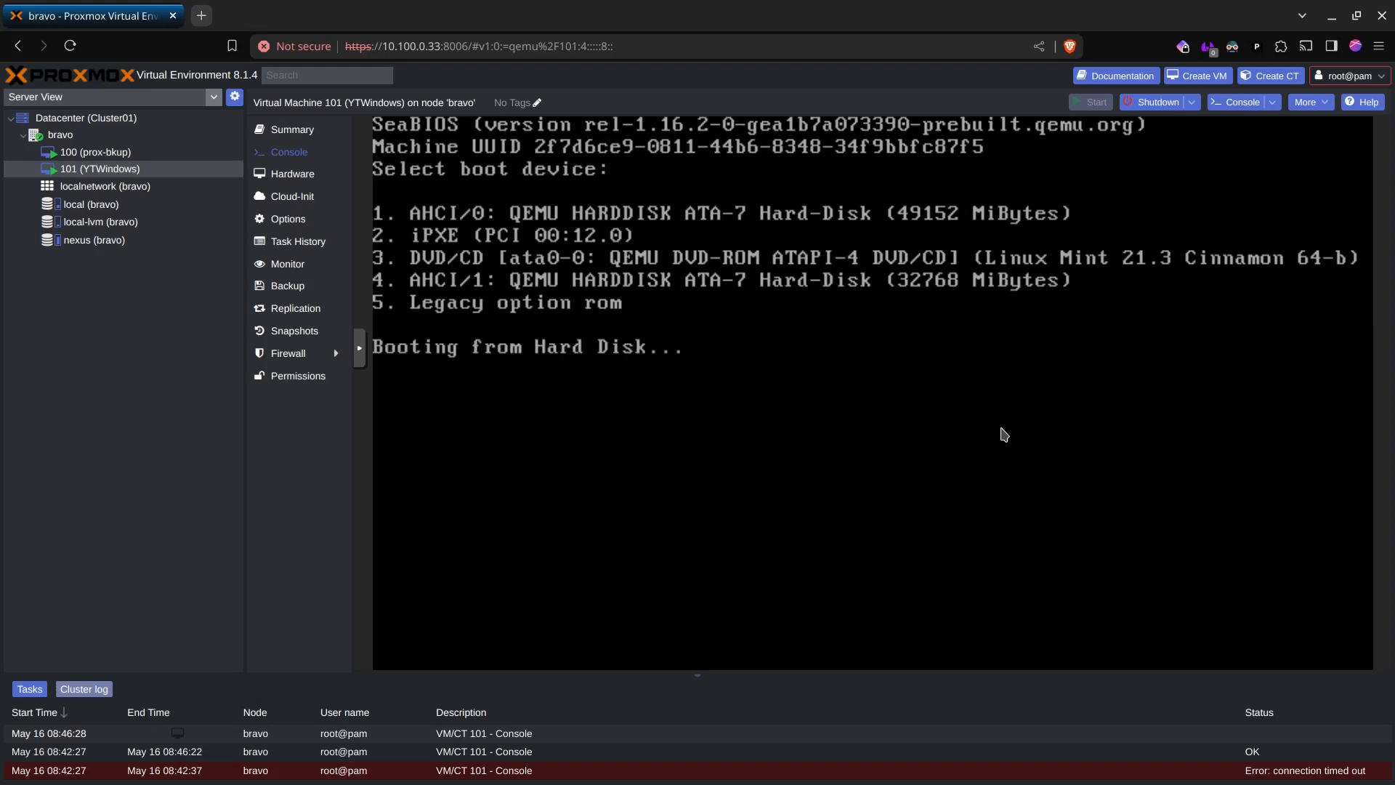
# - Boot the Windows Recovery Environment (on /dev/sda1) entry from the GRUB boot list
pyautogui.press('Down')
pyautogui.press('Up')
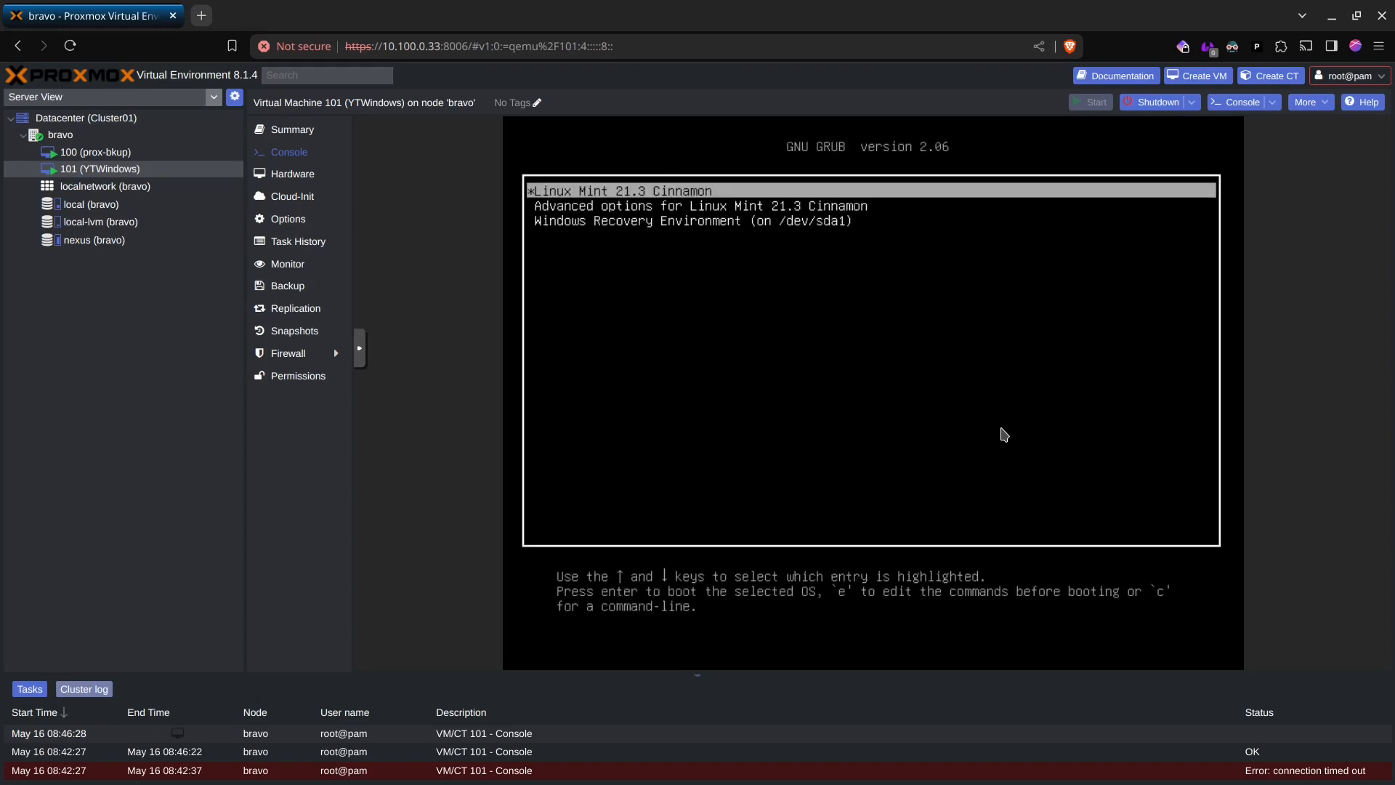
pyautogui.press('Down')
pyautogui.press('Down')
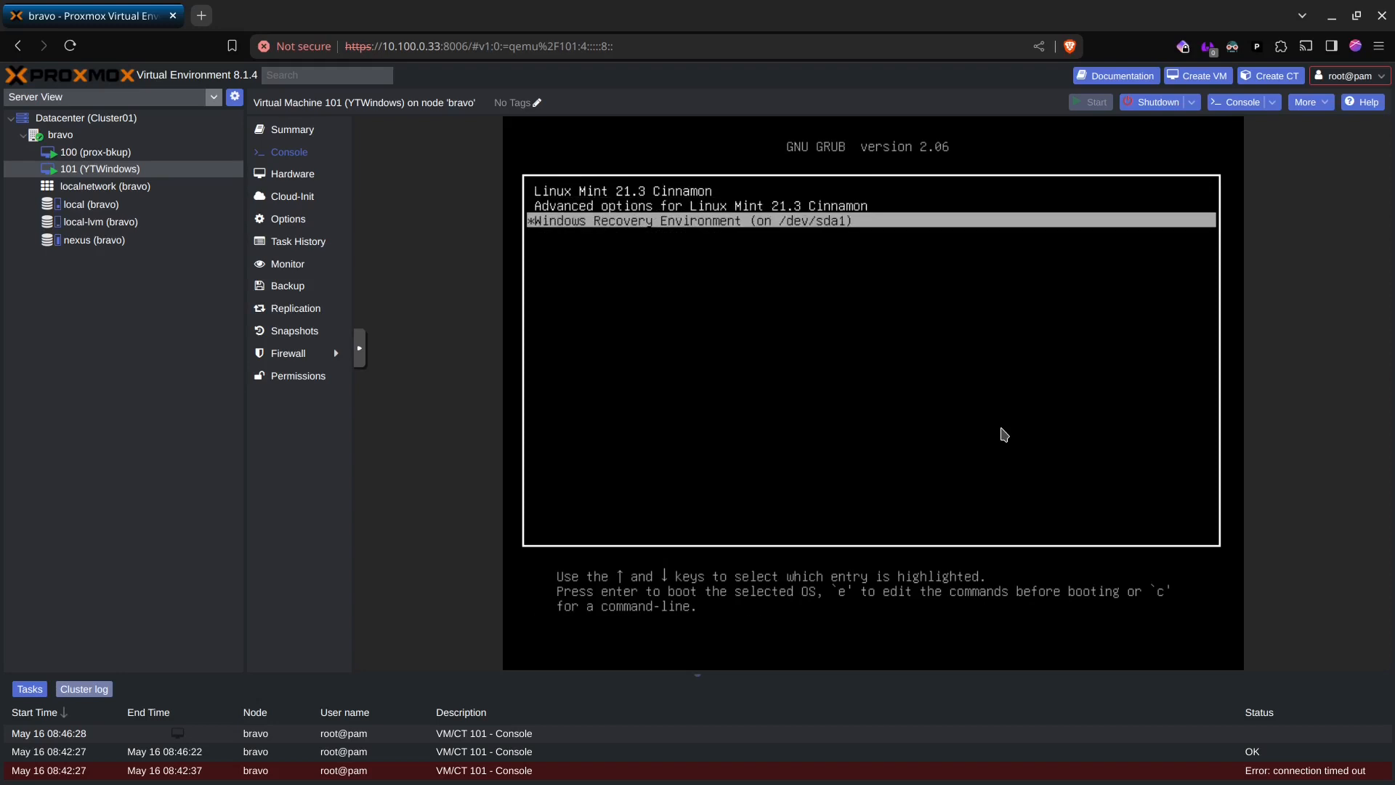
pyautogui.press('Return')
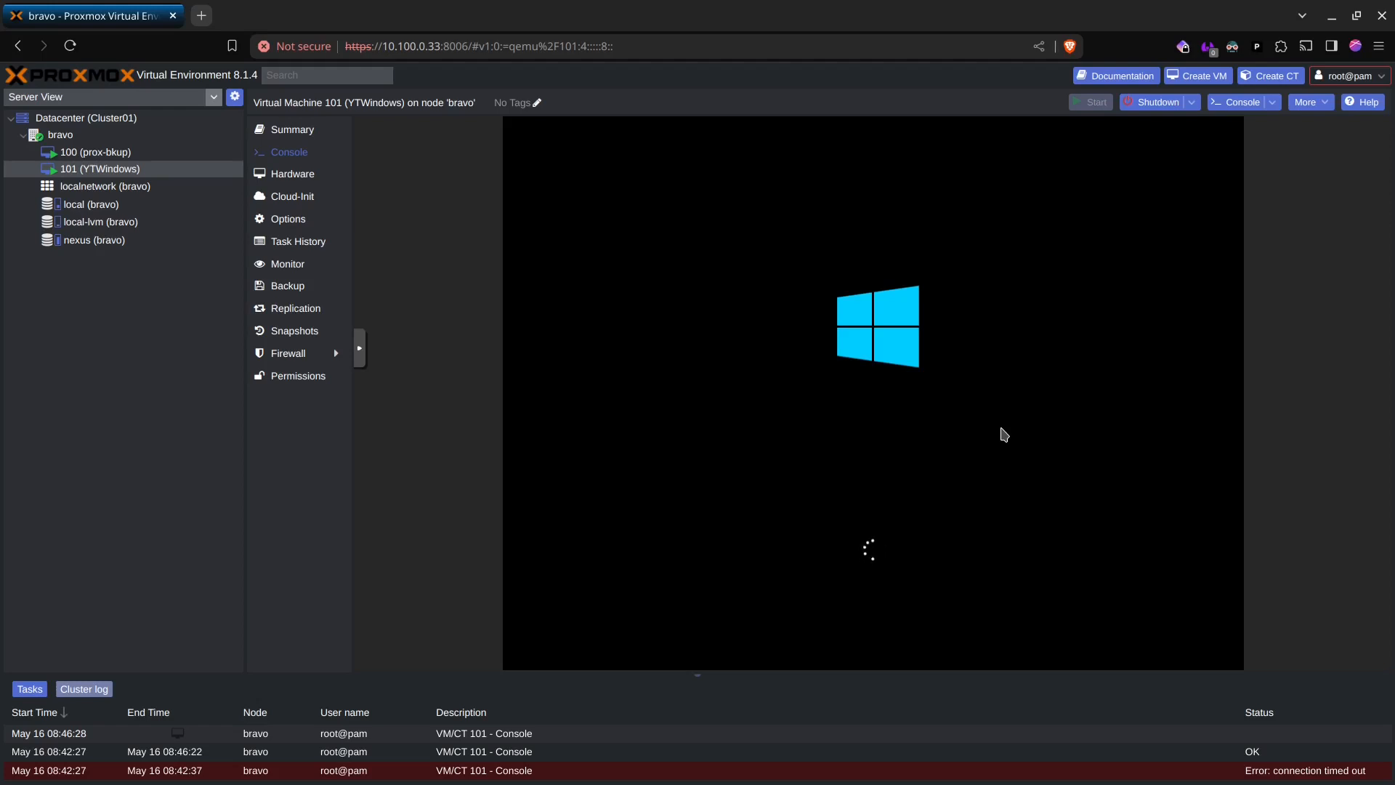
# - Set virtual machine 101's boot order to sata1, sata0 with ide2, net0 and ide0 disabled, and return to its console
pyautogui.click(306, 227)
pyautogui.click(513, 223)
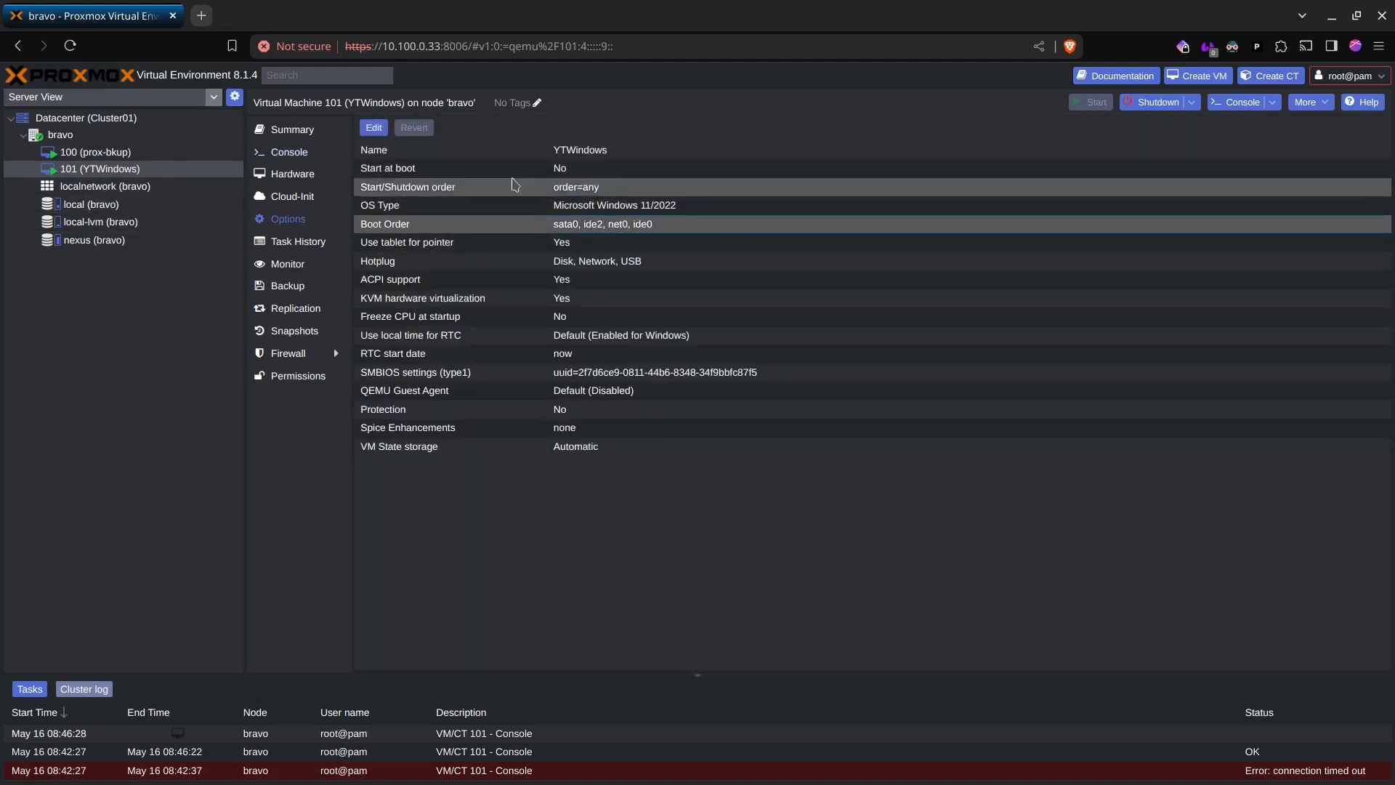
pyautogui.click(374, 129)
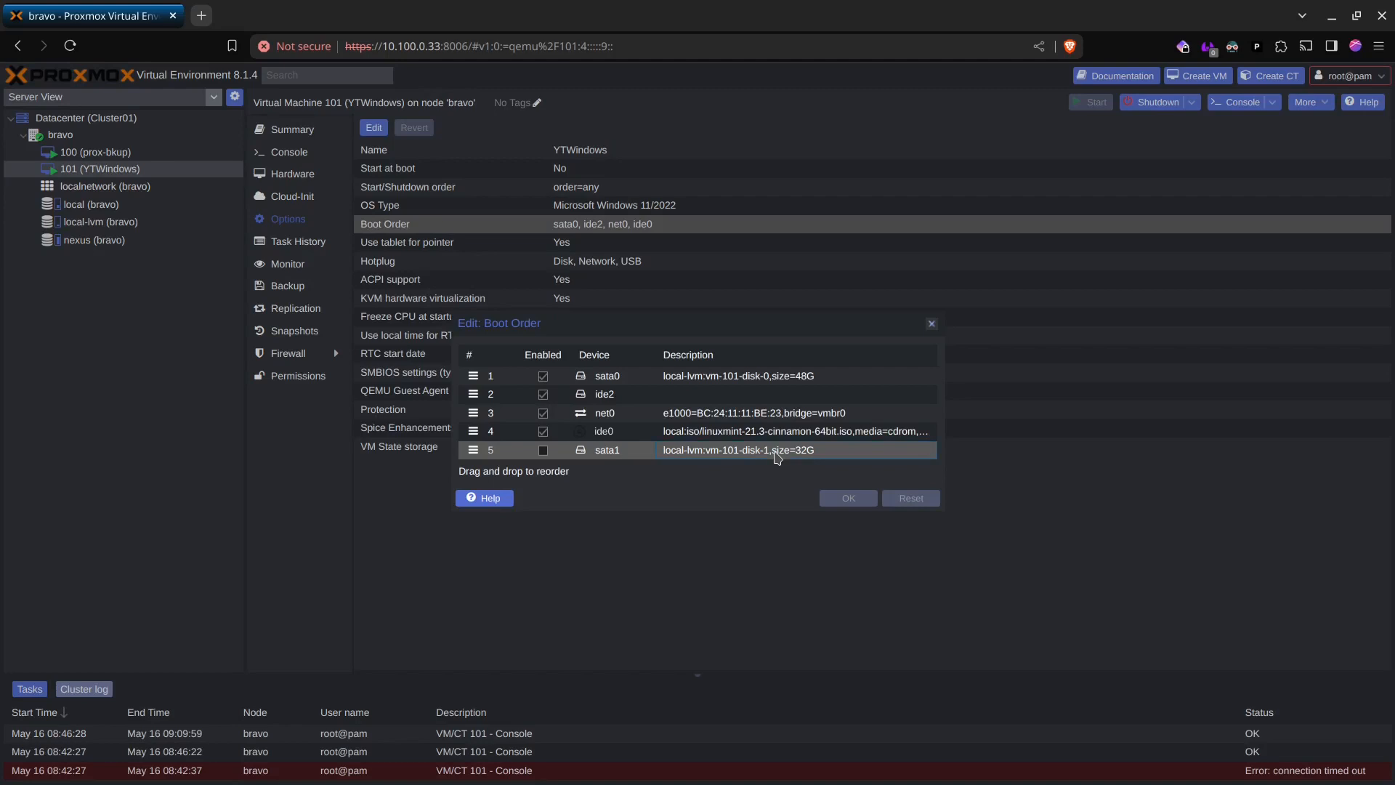
pyautogui.moveTo(473, 450); pyautogui.dragTo(475, 375)
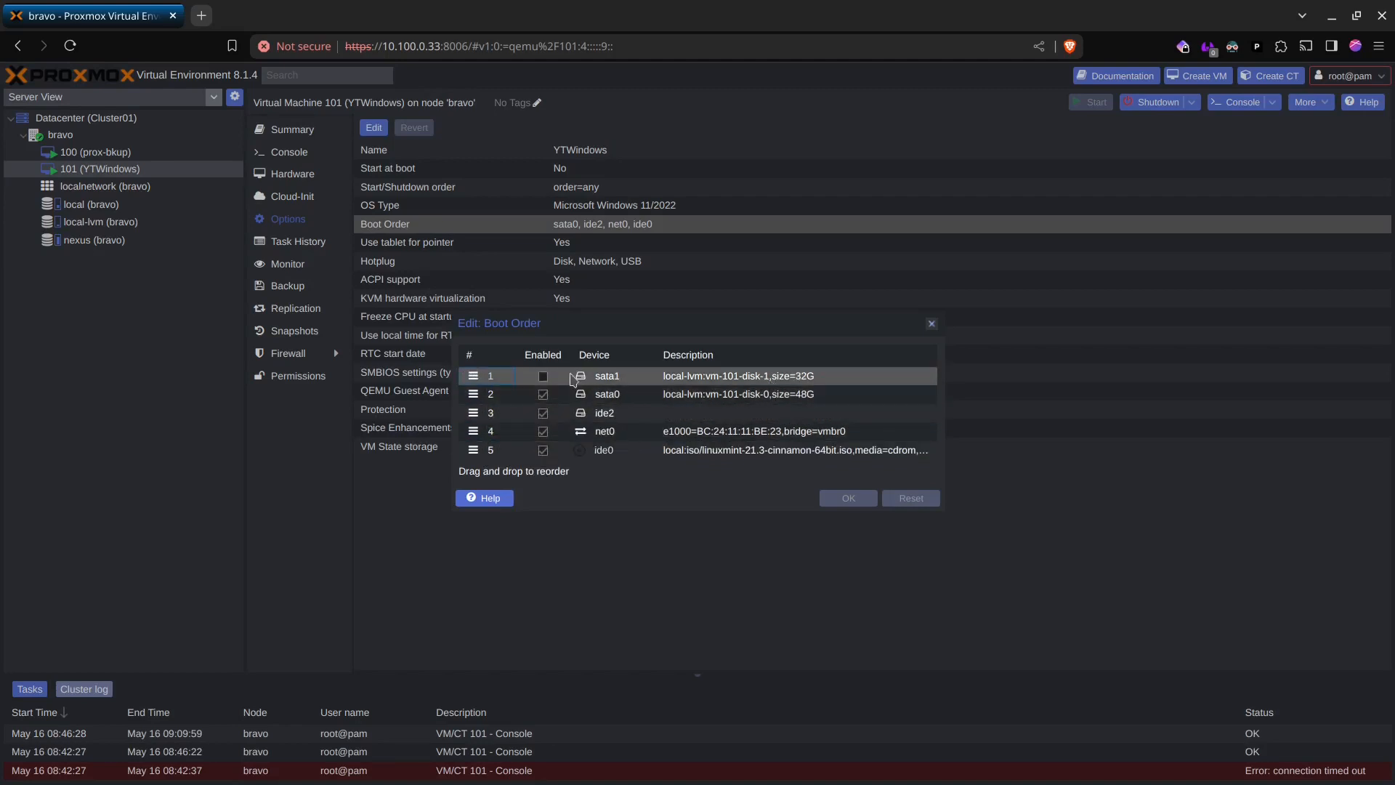
pyautogui.click(543, 376)
pyautogui.click(543, 413)
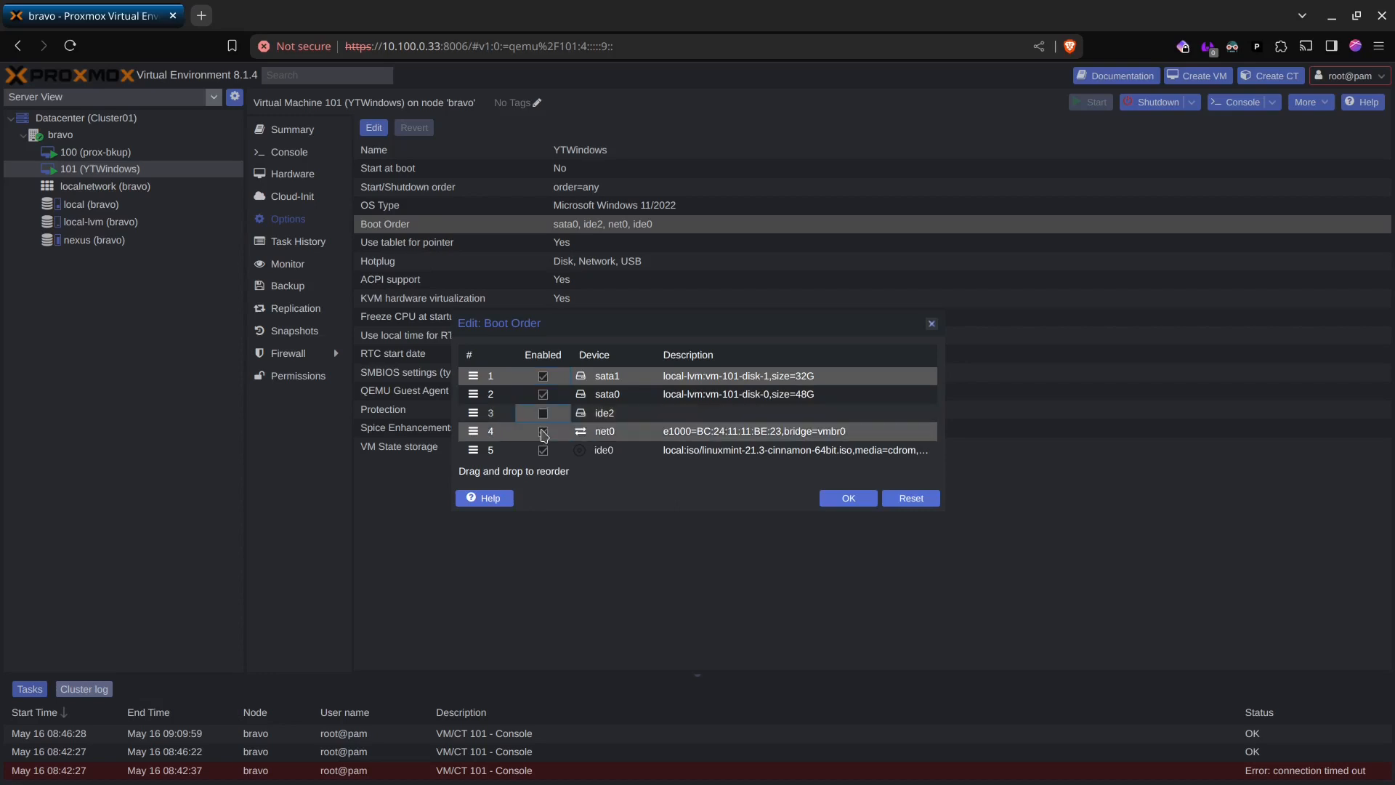
pyautogui.click(543, 430)
pyautogui.click(543, 450)
pyautogui.click(829, 498)
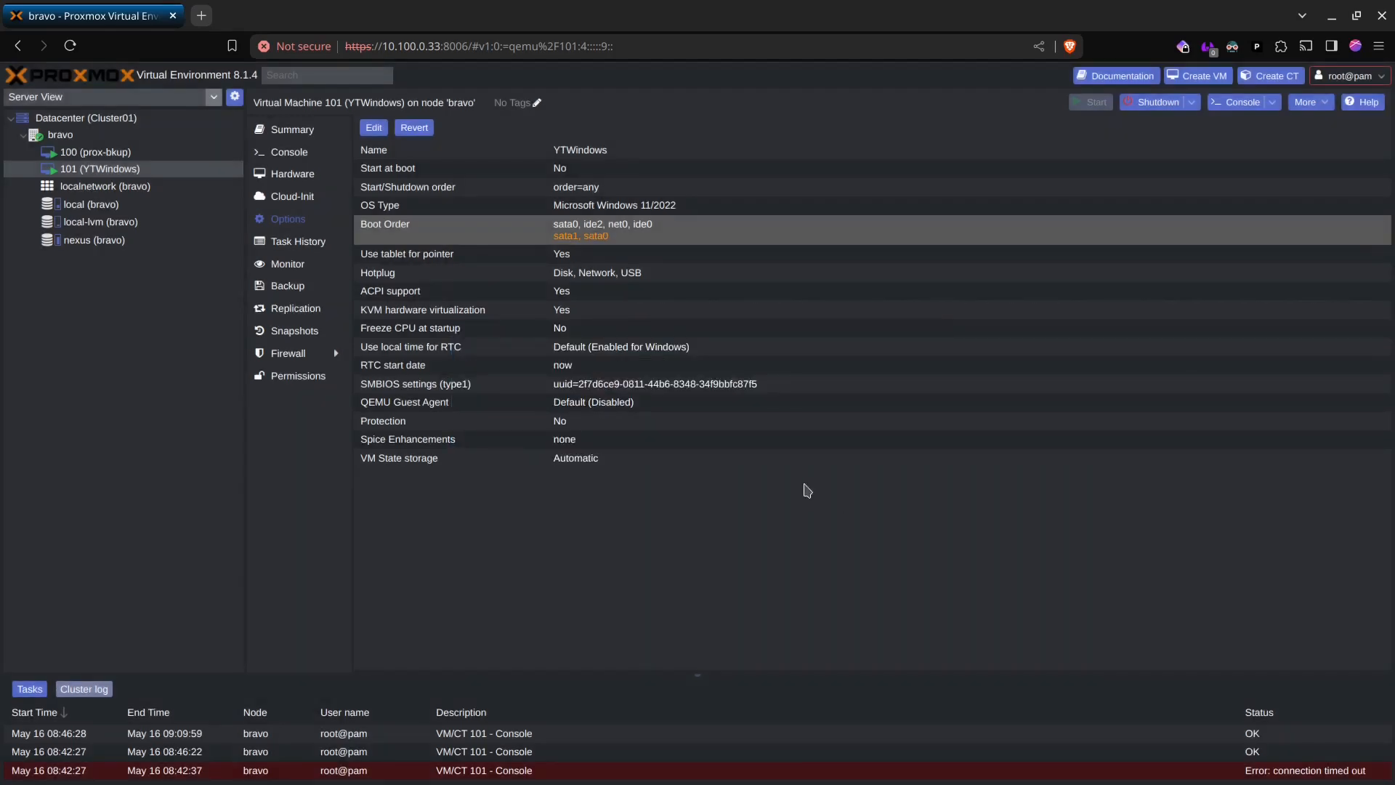
pyautogui.click(289, 152)
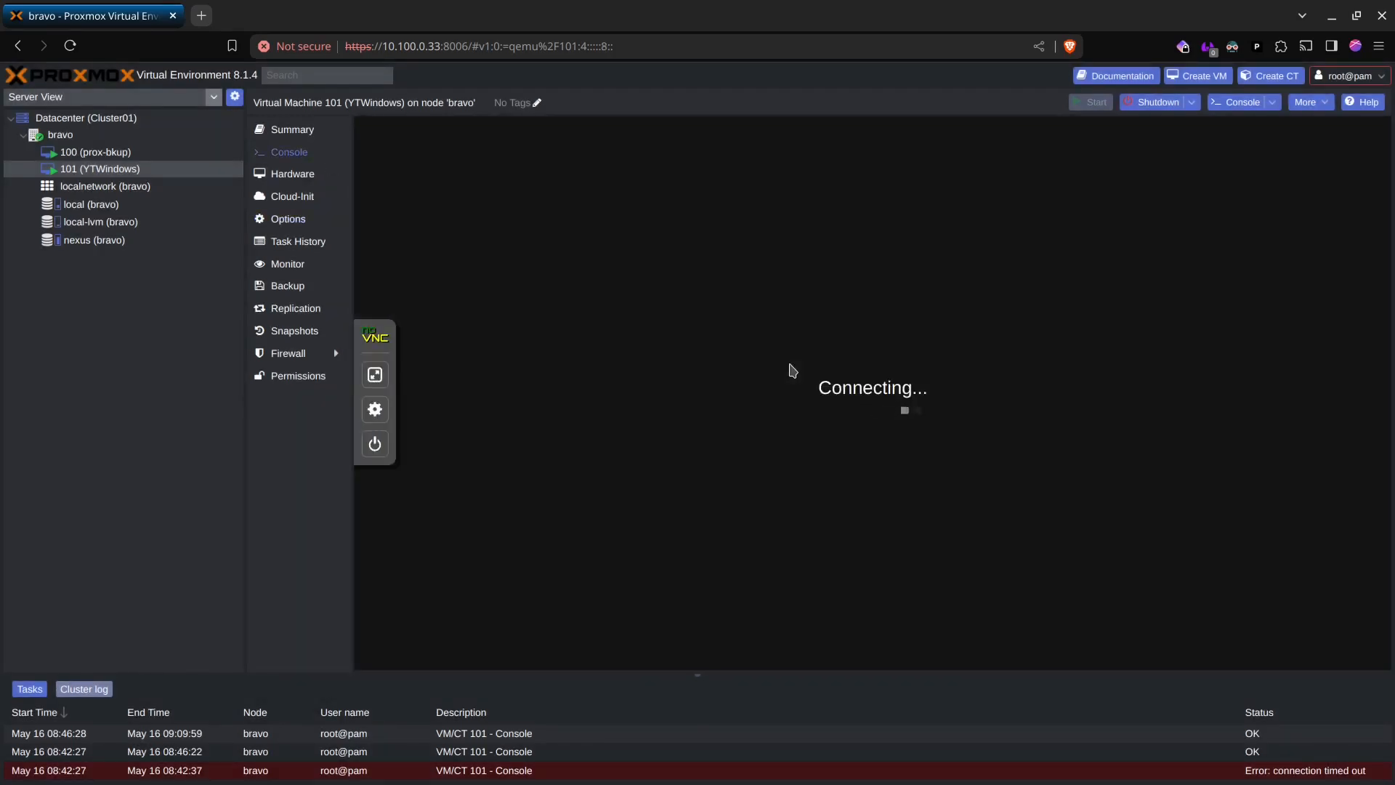